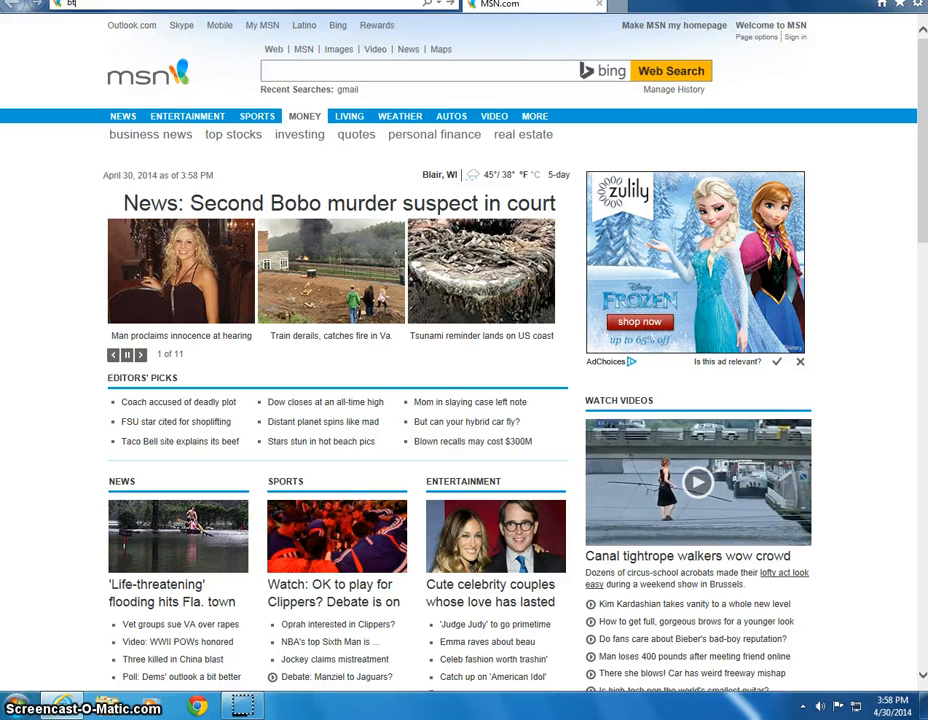
# Try to open the school district website at btsd.k12.wi.us.
pyautogui.write('12')
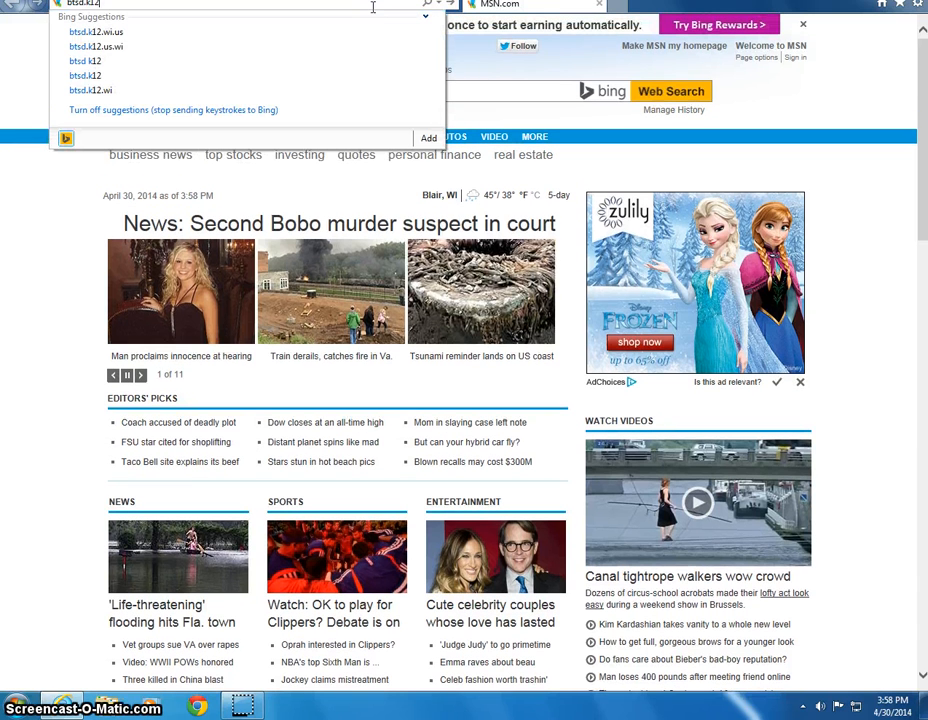
pyautogui.write('.wi.us')
pyautogui.press('Return')
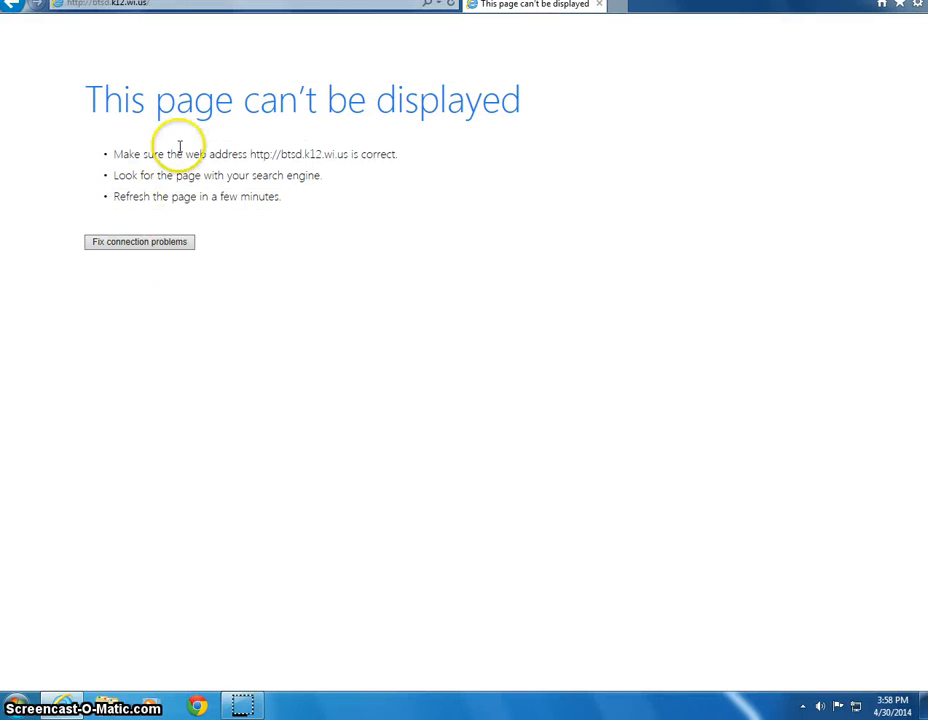
pyautogui.click(174, 6)
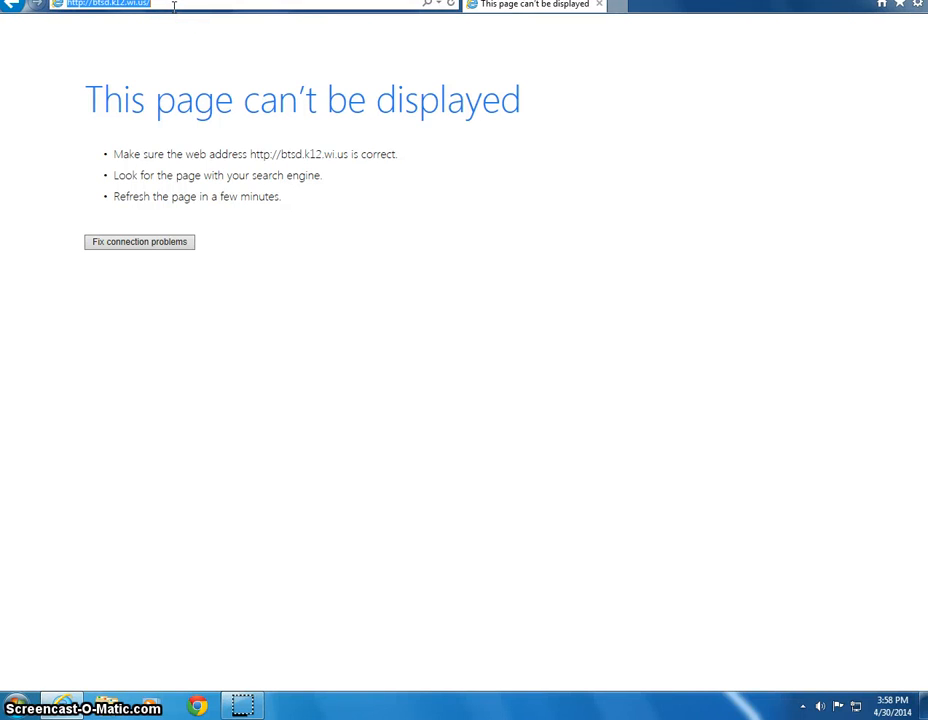
pyautogui.write('ww')
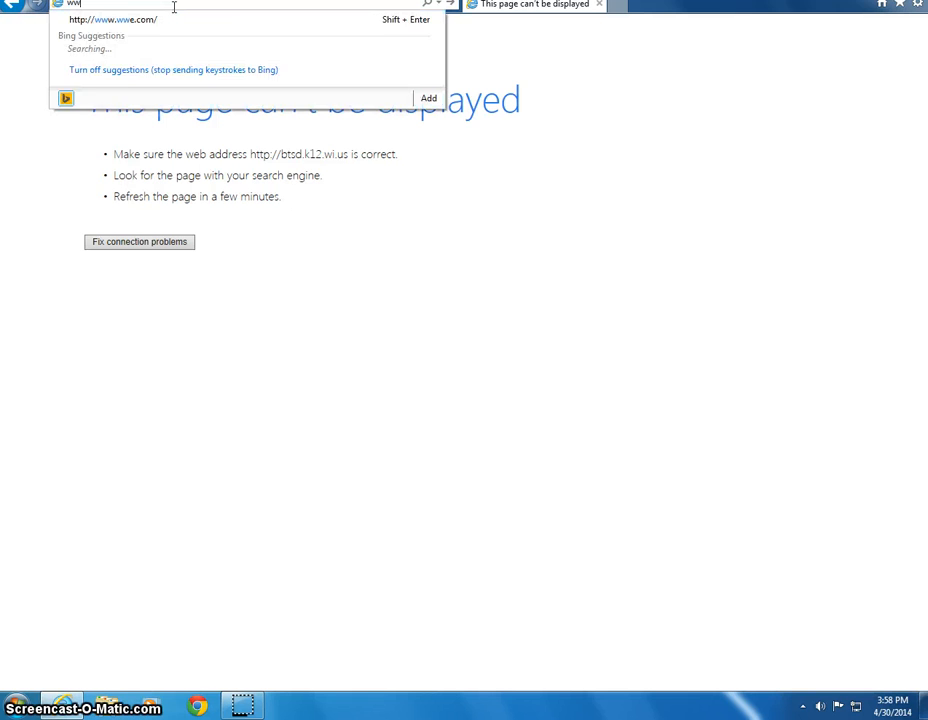
pyautogui.write('w.btsd')
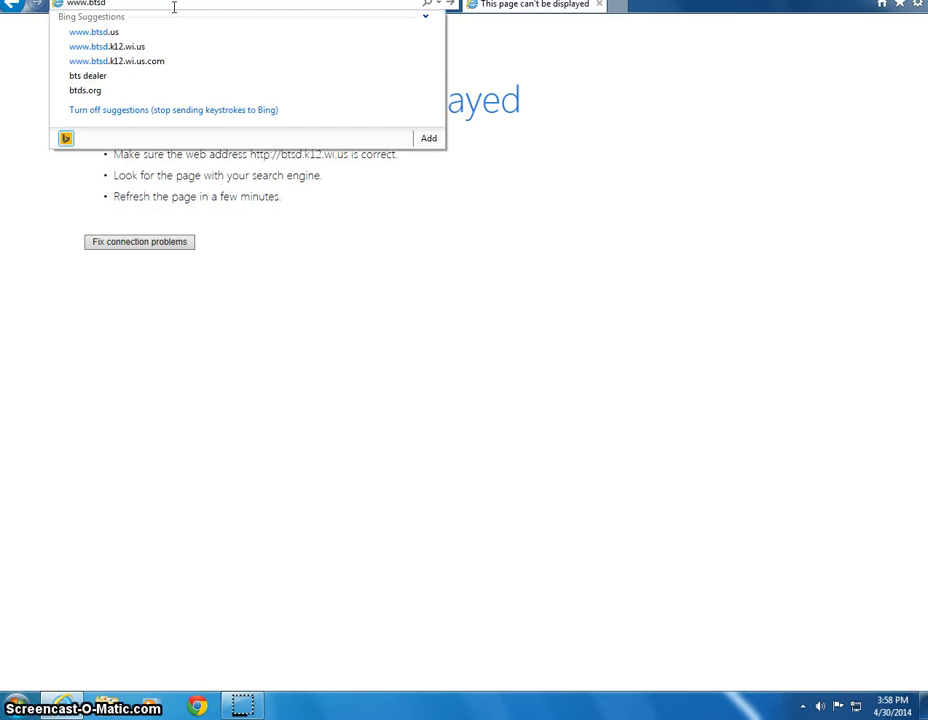
pyautogui.write('.k12.wi.us')
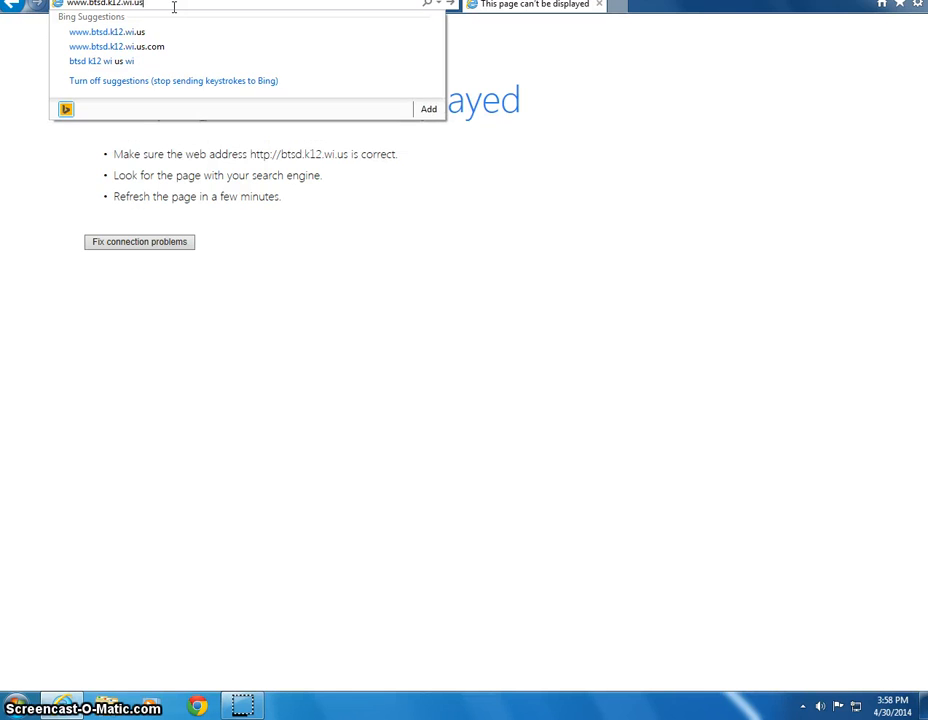
pyautogui.press('Return')
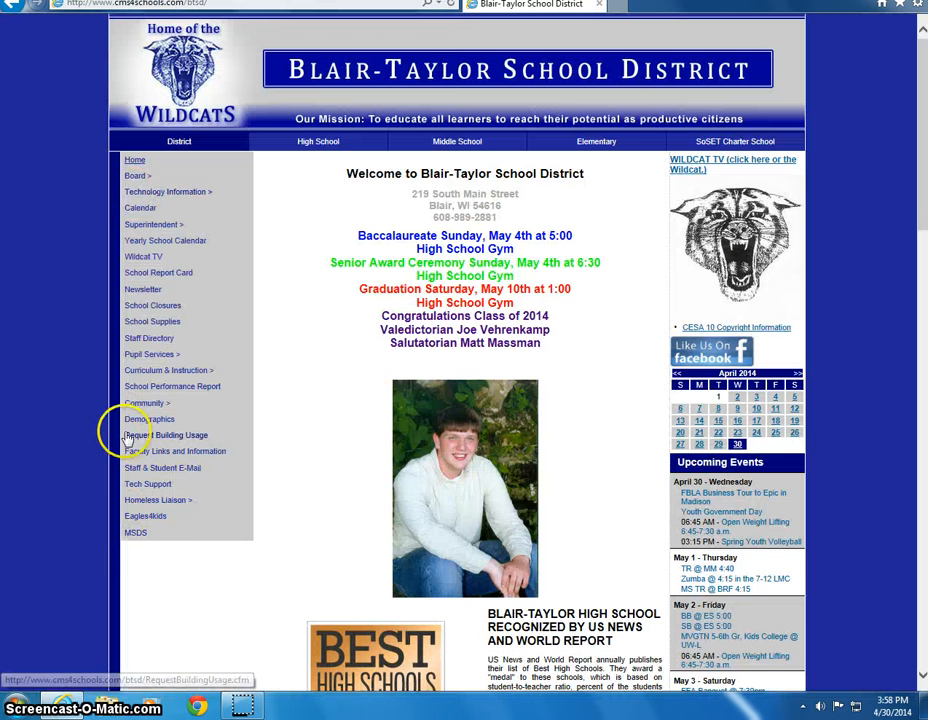
# Open the district's Staff & Student E-Mail page and sign in to the listed Google account with its password.
pyautogui.click(190, 468)
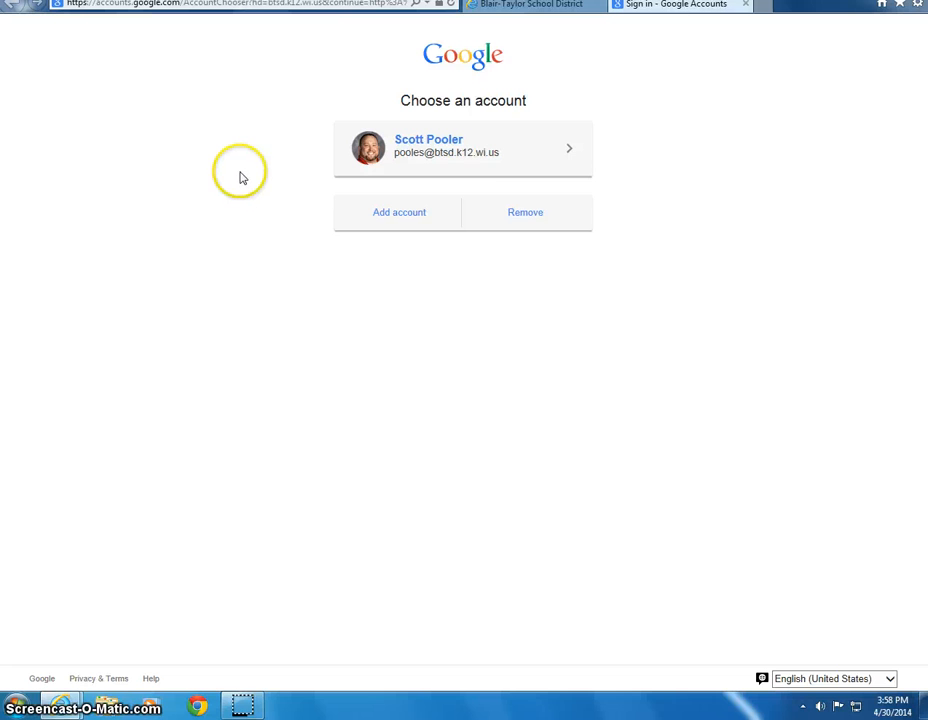
pyautogui.click(541, 151)
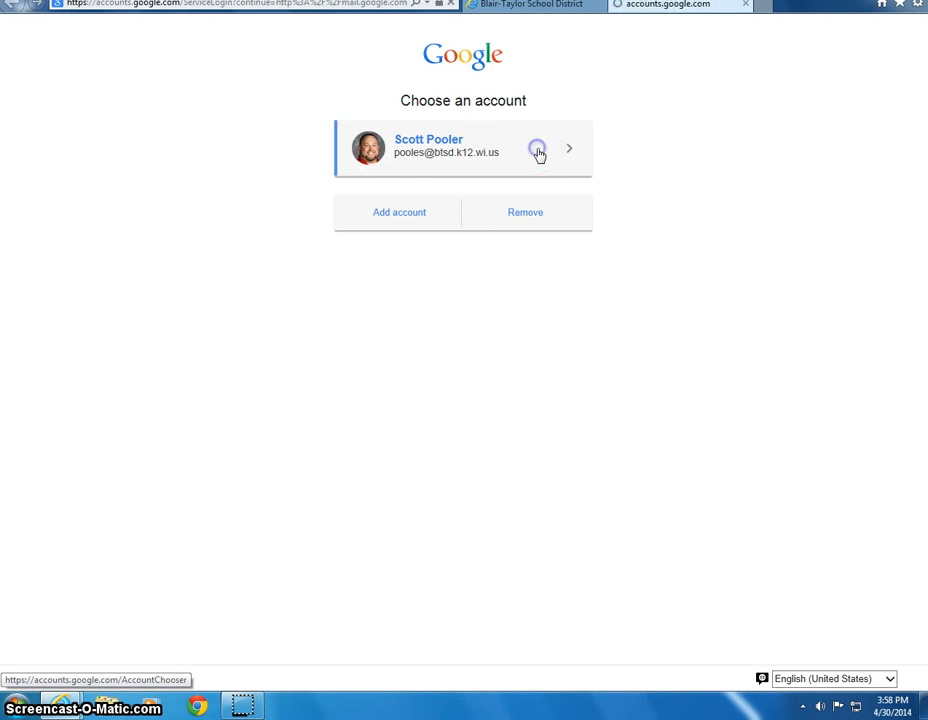
pyautogui.click(121, 279)
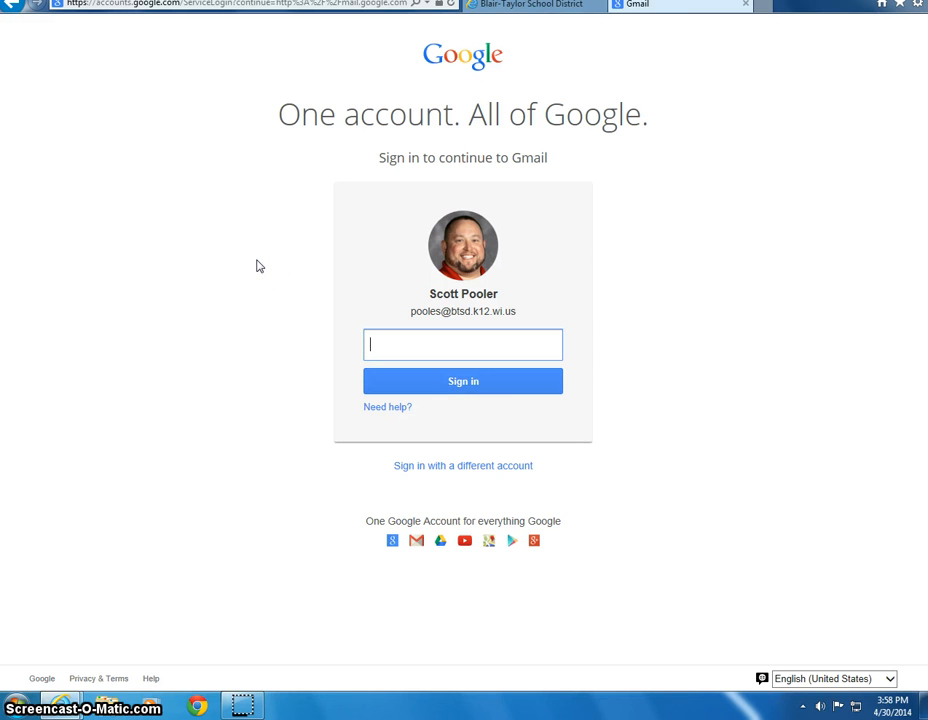
pyautogui.write('•••••••••')
pyautogui.press('Return')
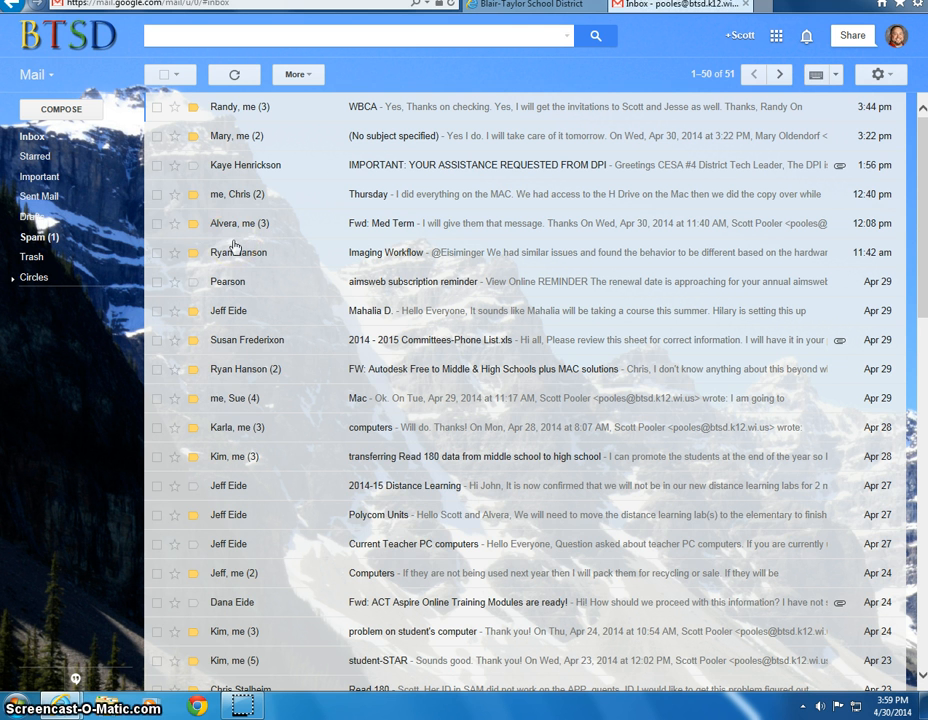
pyautogui.click(243, 241)
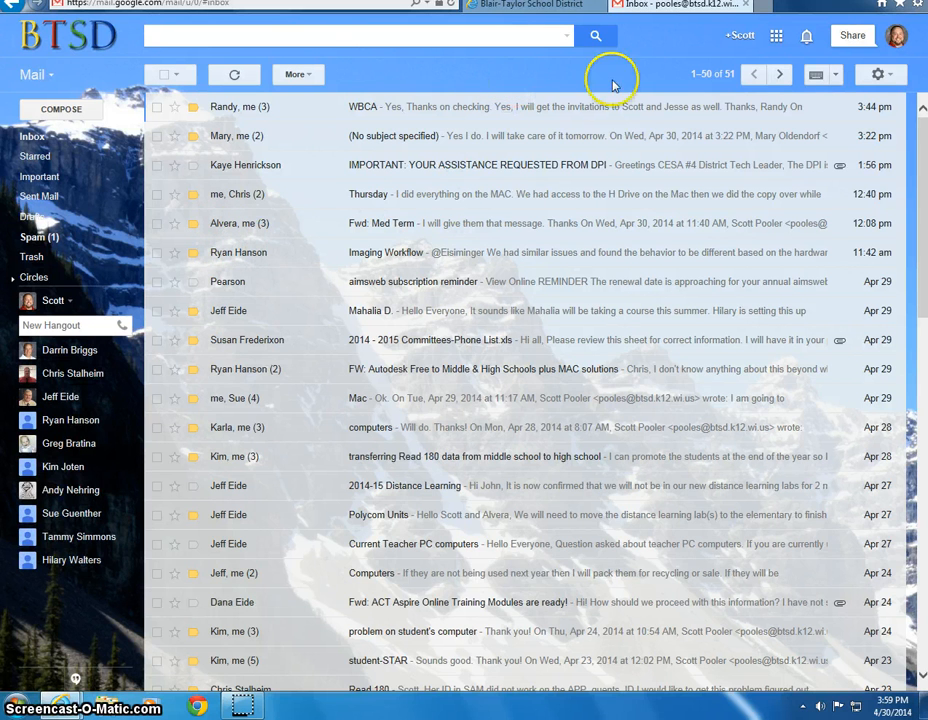
# Open Google Drive from the mailbox and request the Drive for PC installer.
pyautogui.click(778, 37)
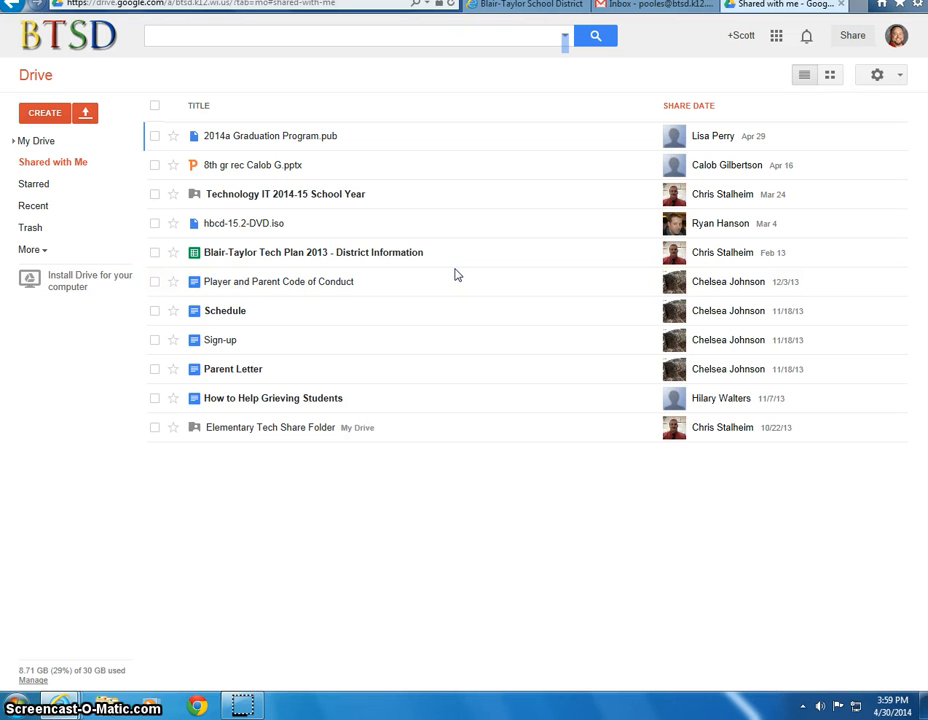
pyautogui.click(70, 287)
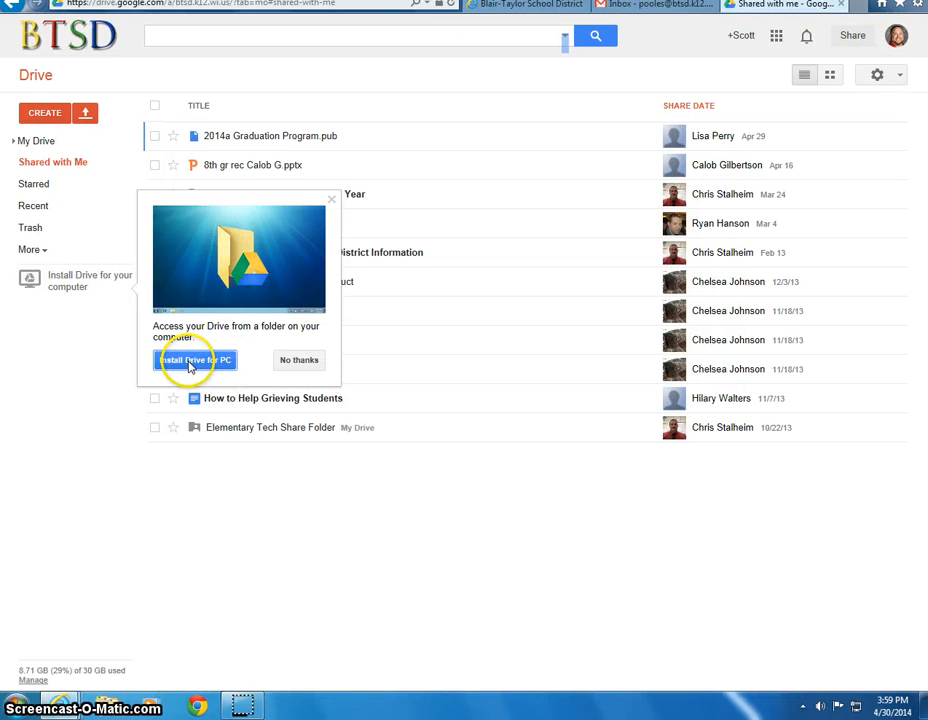
pyautogui.click(192, 362)
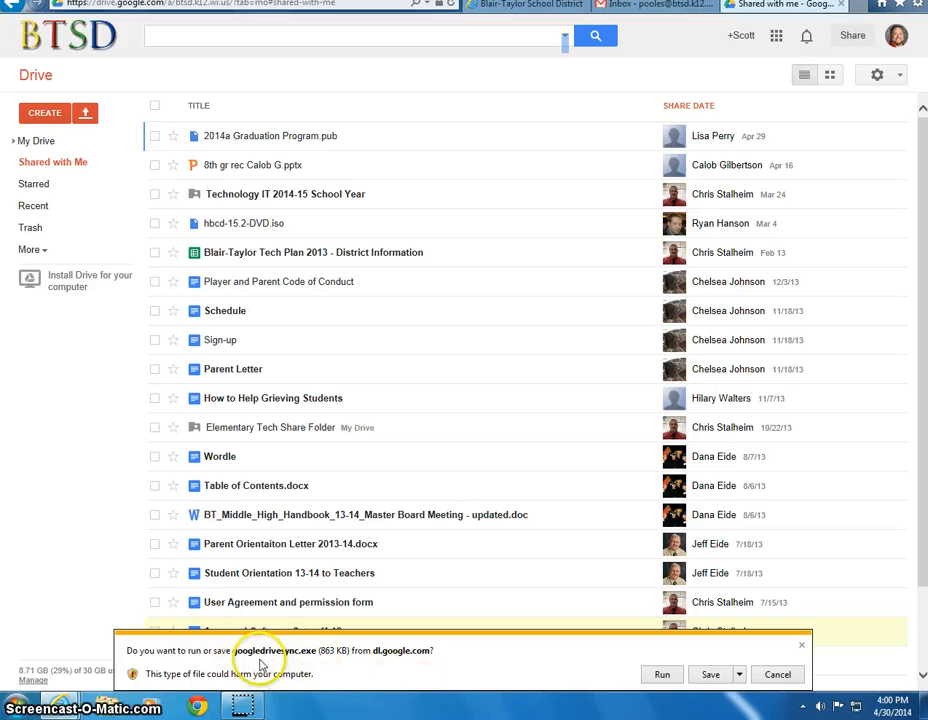
# Run googledrivesync.exe, close the installer once it finishes, and clear the browser from the desktop.
pyautogui.click(661, 676)
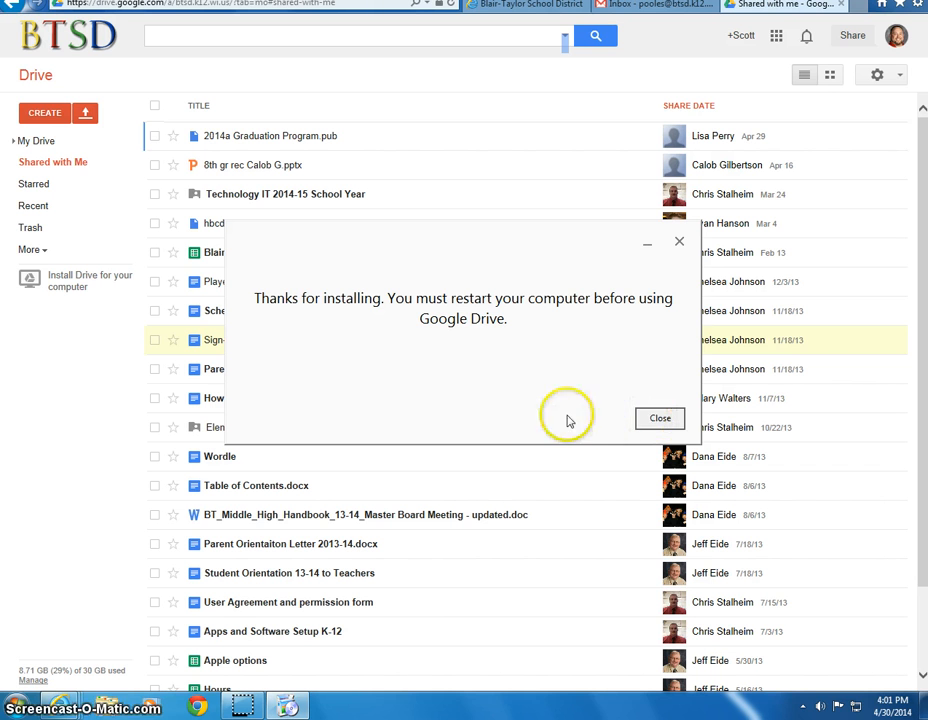
pyautogui.click(659, 421)
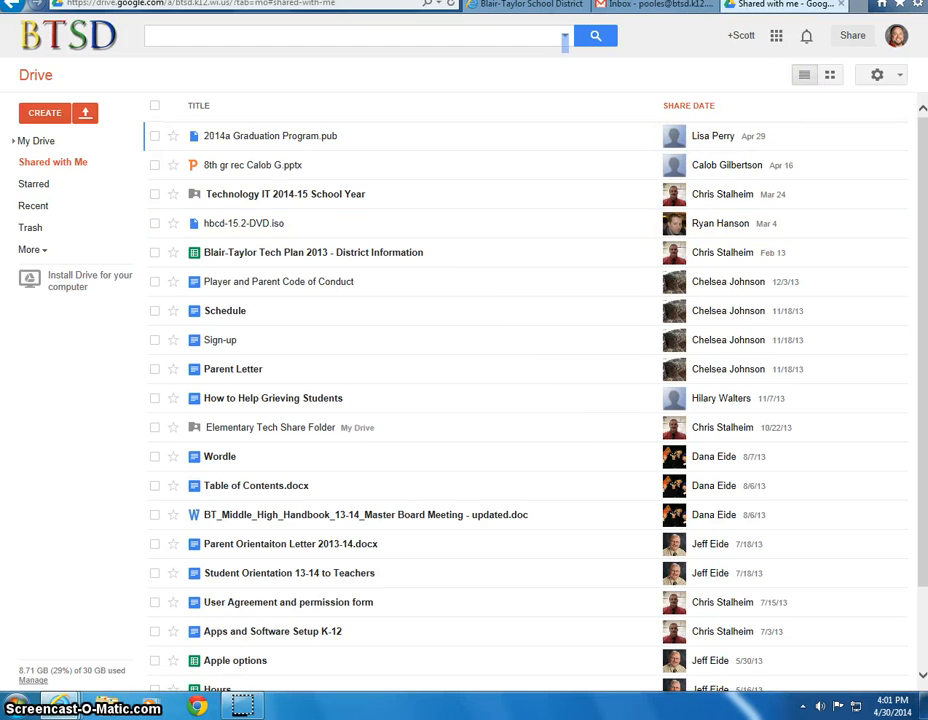
pyautogui.click(862, 1)
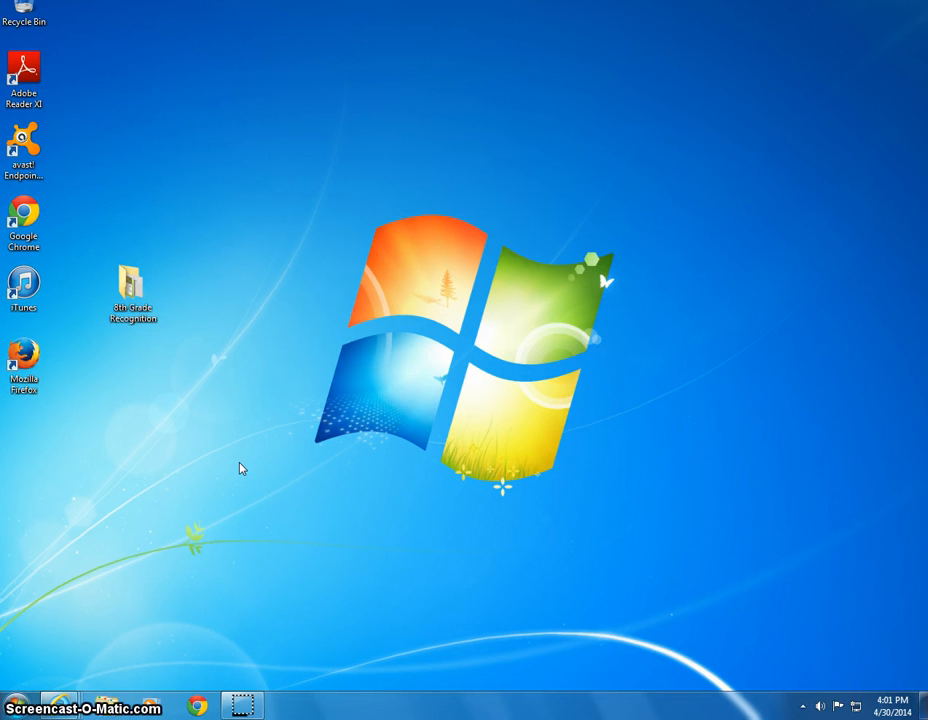
# Launch Google Drive from its program folder among the installed Windows programs.
pyautogui.click(240, 704)
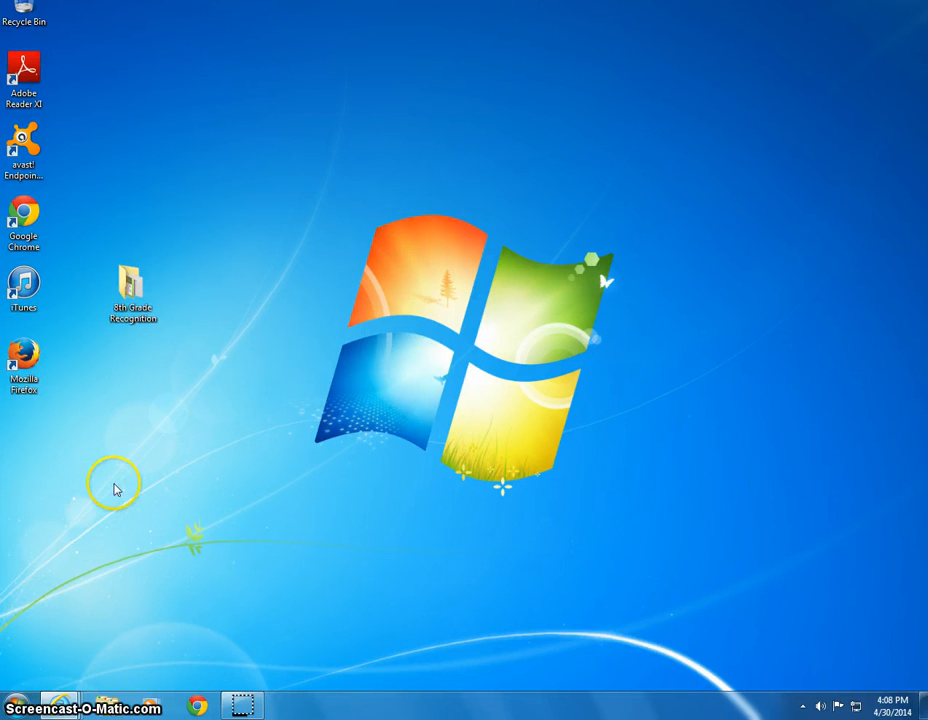
pyautogui.click(17, 707)
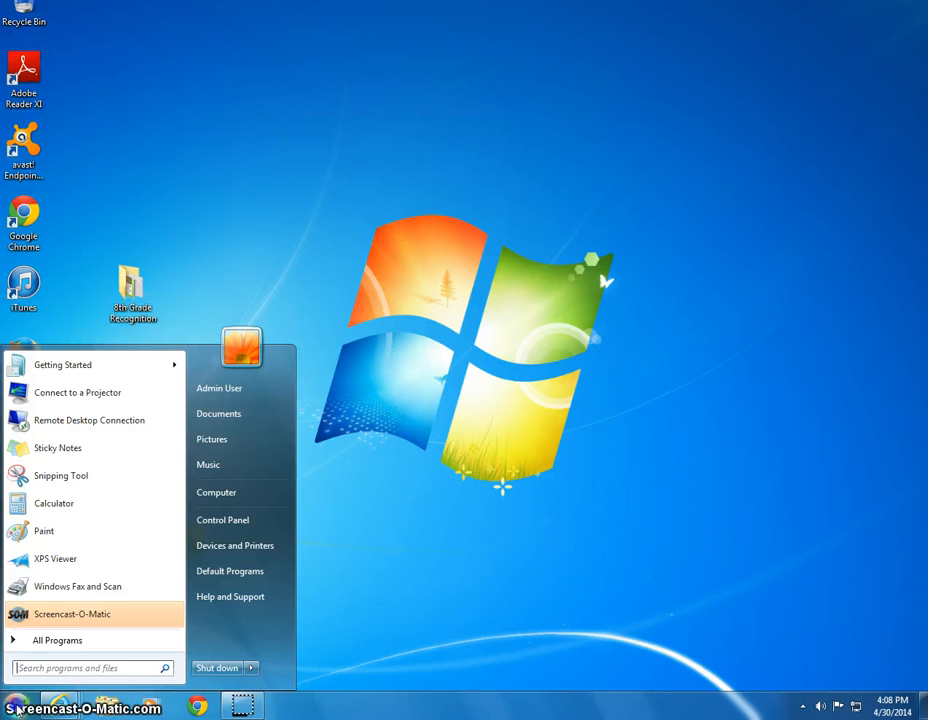
pyautogui.click(50, 641)
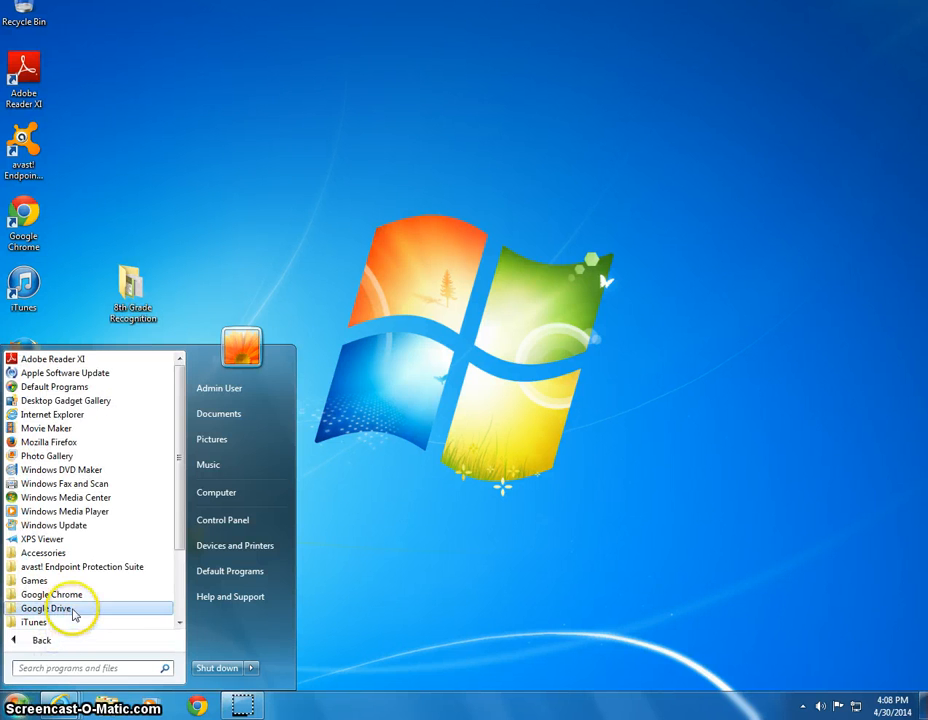
pyautogui.click(116, 608)
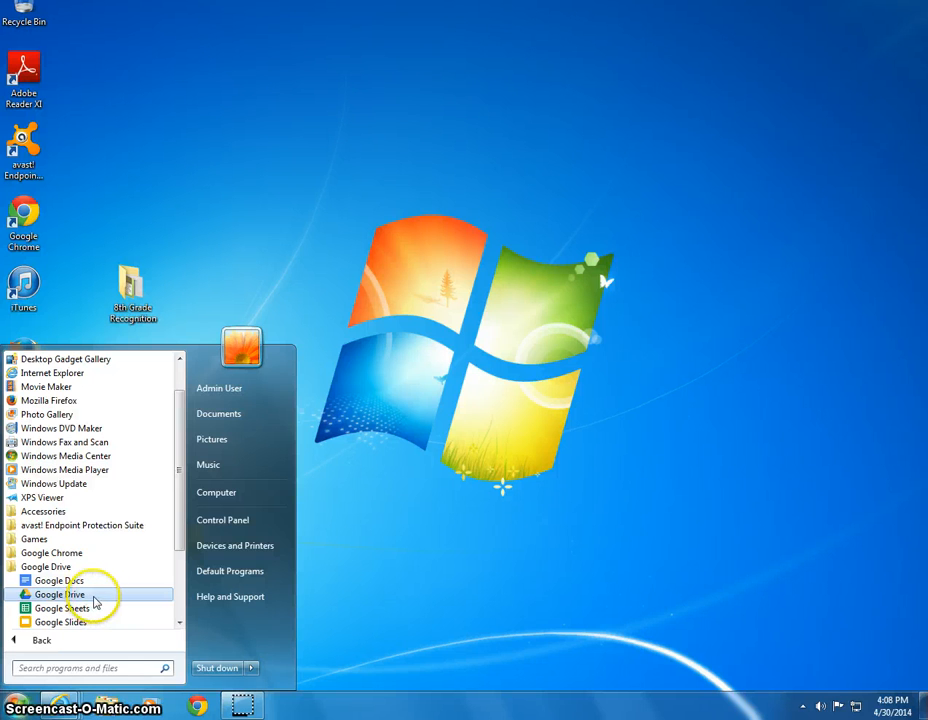
pyautogui.click(77, 598)
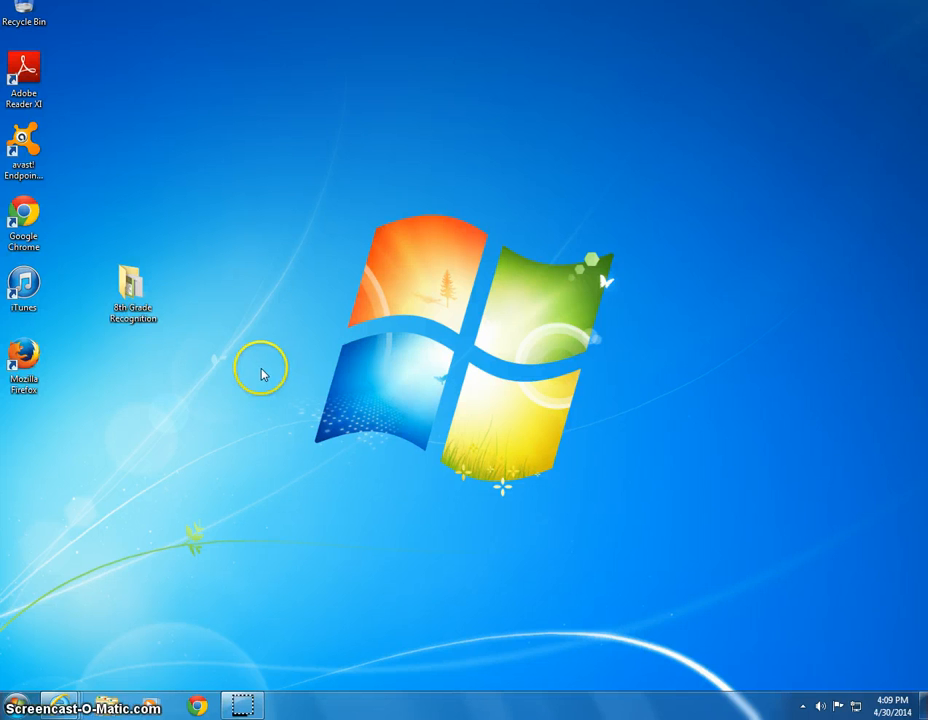
# Bring up the Google Drive desktop app's sign-in and log in with the account password.
pyautogui.click(803, 706)
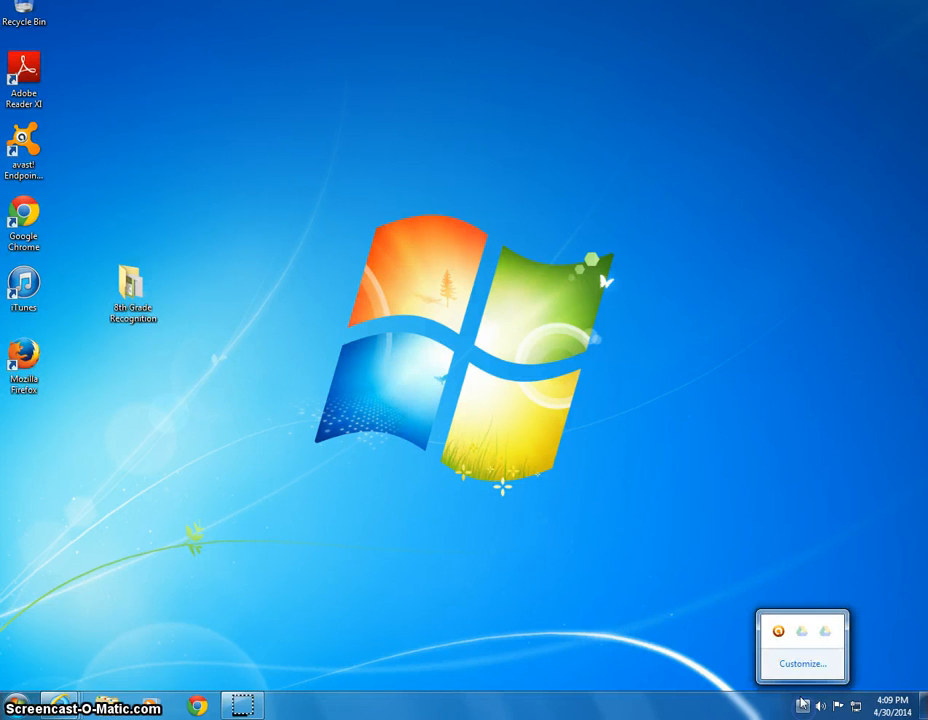
pyautogui.rightClick(817, 636)
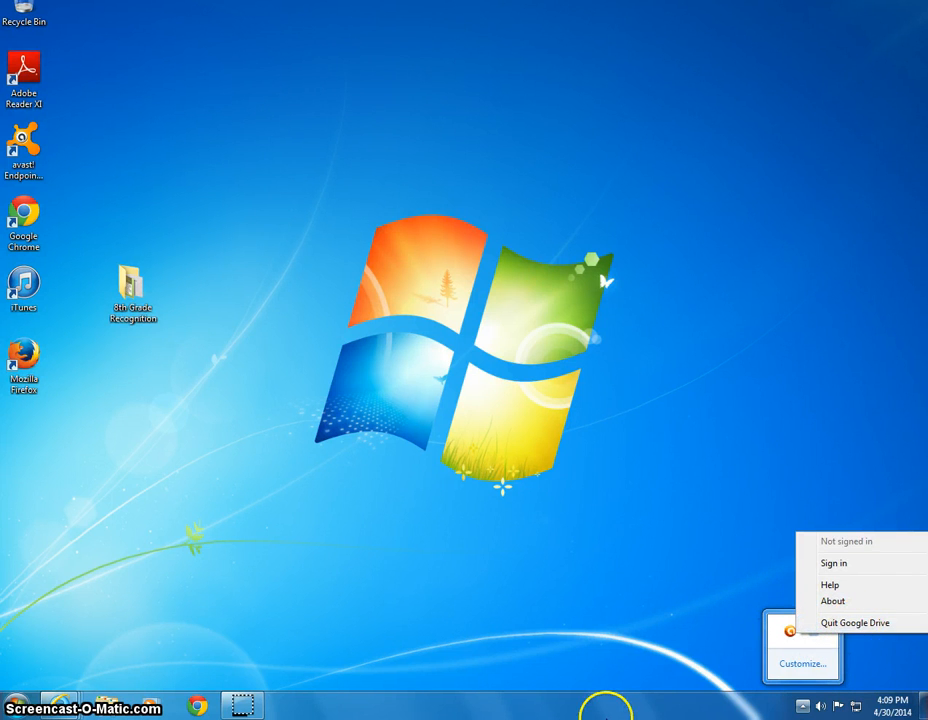
pyautogui.click(613, 707)
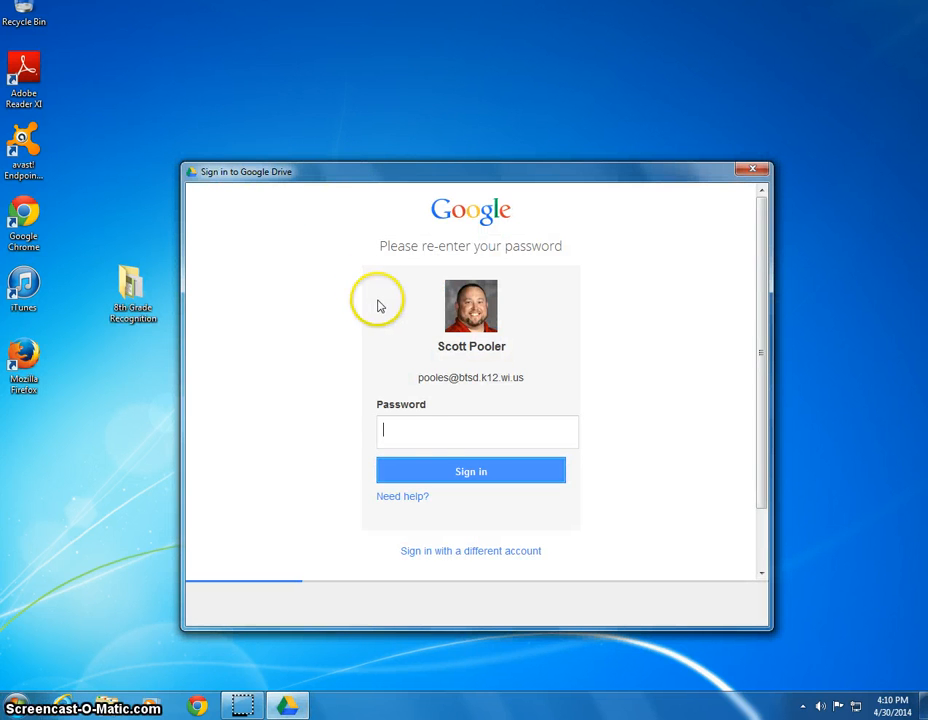
pyautogui.click(435, 433)
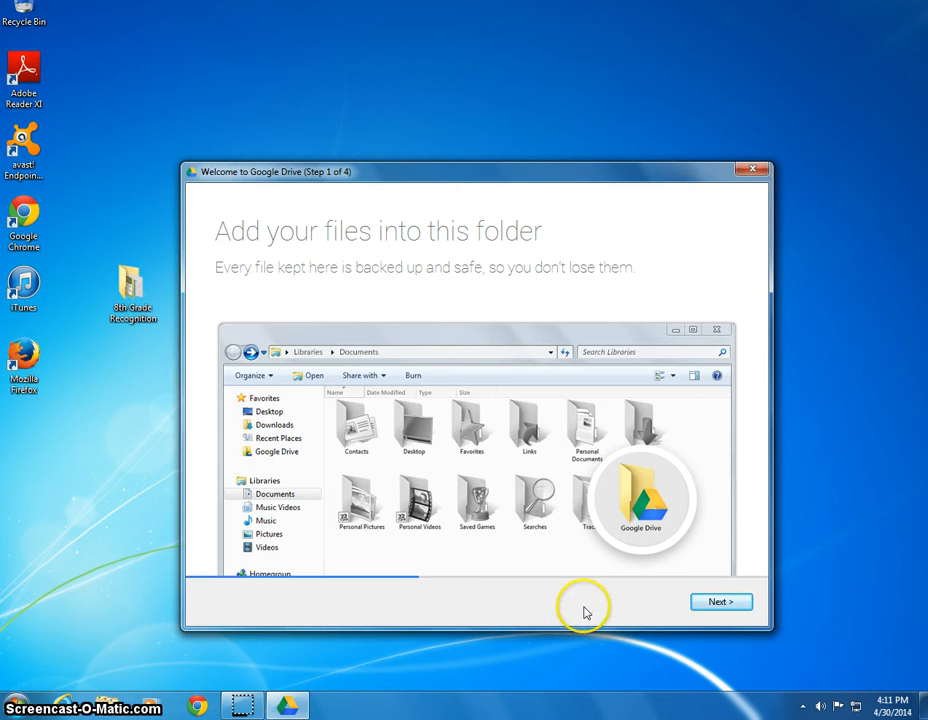
# Go through the Google Drive welcome pages and finish the setup.
pyautogui.click(729, 607)
pyautogui.click(722, 604)
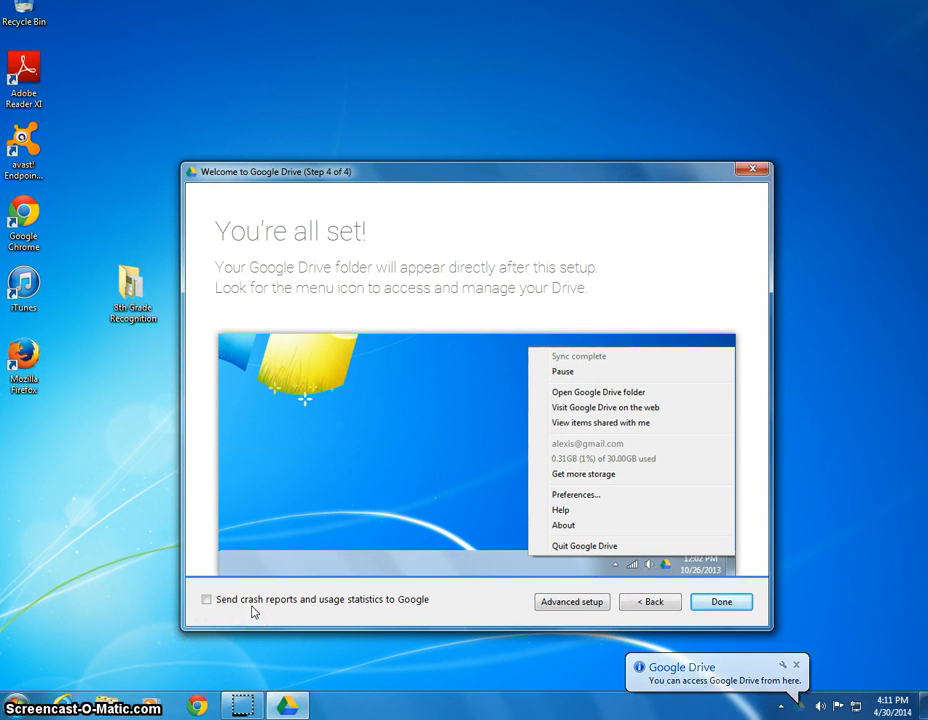
pyautogui.click(724, 608)
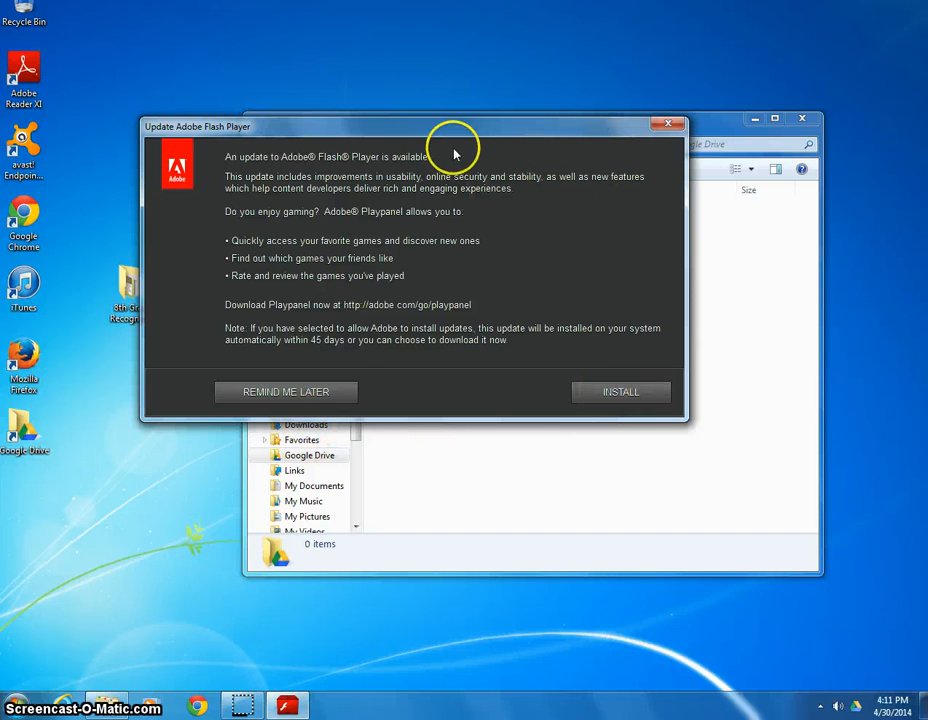
# Move the Flash Player update window out of the way and examine where Google Drive appears in the folder tree.
pyautogui.moveTo(472, 132); pyautogui.dragTo(681, 719)
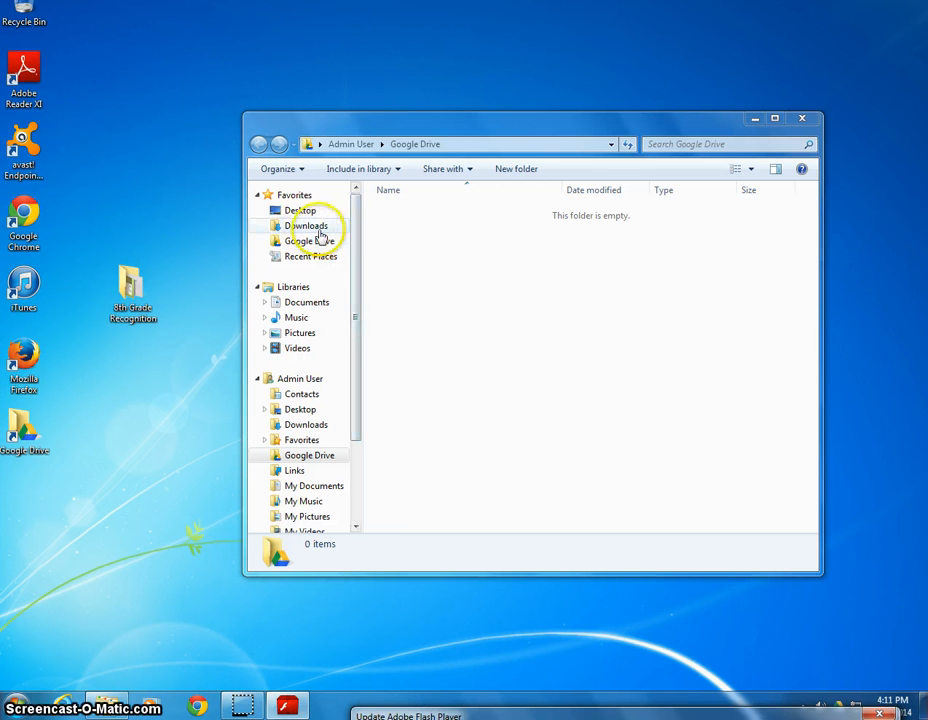
pyautogui.moveTo(354, 226); pyautogui.dragTo(358, 293)
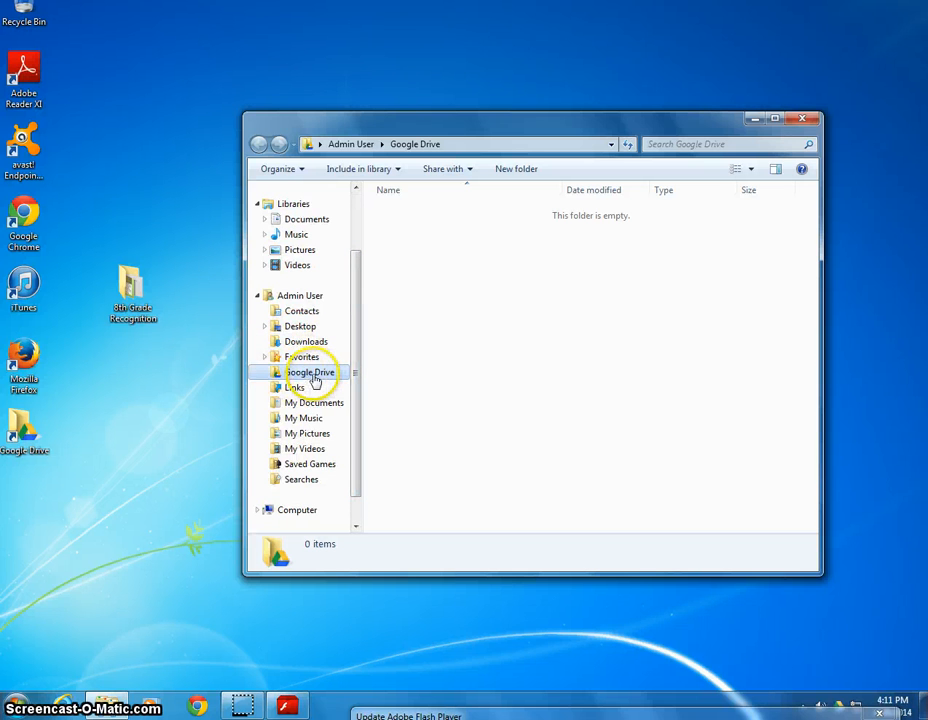
pyautogui.moveTo(356, 379); pyautogui.dragTo(358, 338)
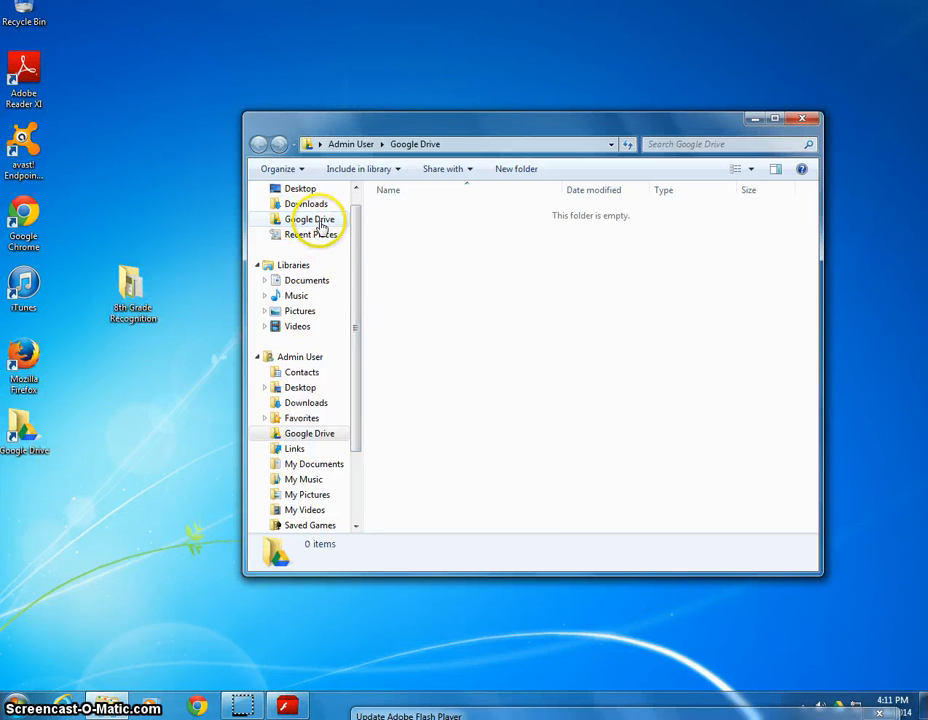
pyautogui.moveTo(348, 275); pyautogui.dragTo(352, 250)
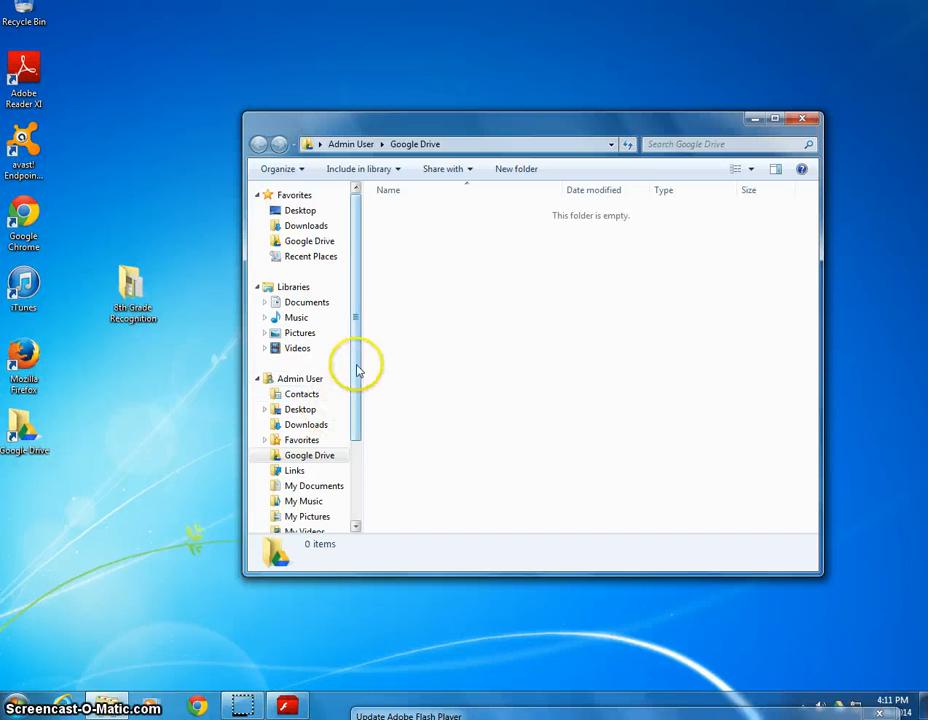
pyautogui.moveTo(358, 370); pyautogui.dragTo(357, 443)
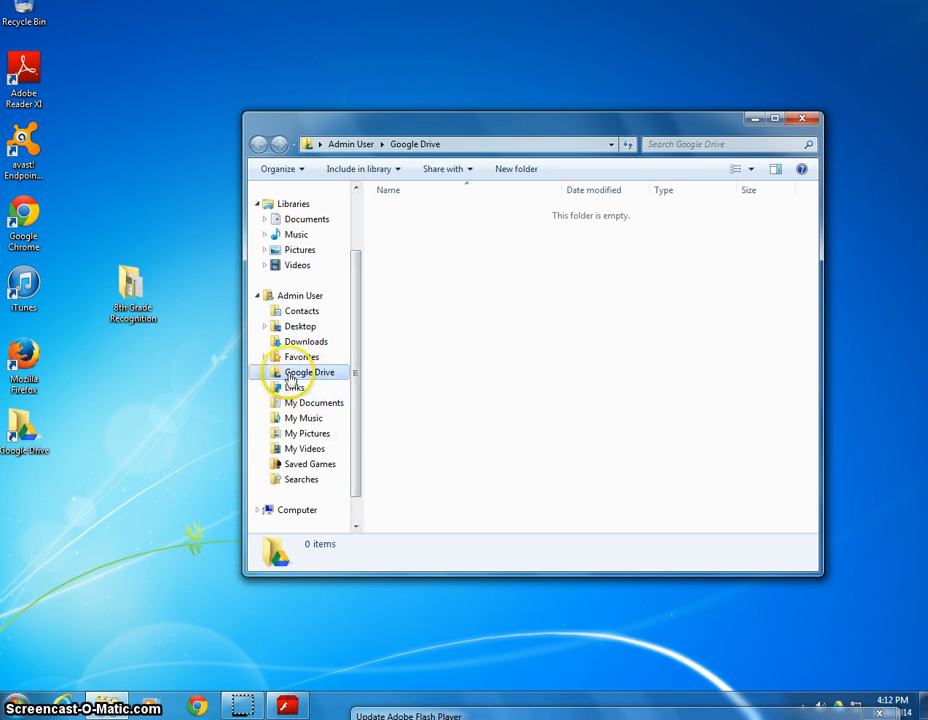
pyautogui.moveTo(358, 427); pyautogui.dragTo(352, 474)
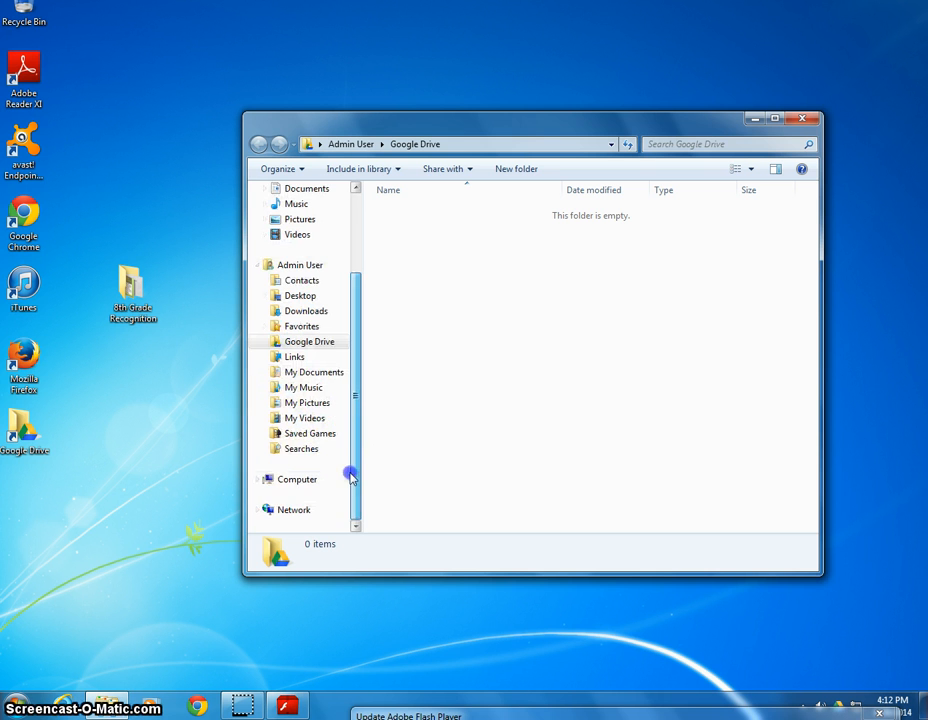
# Expand Computer in the folder tree and open the StaffPublic network drive.
pyautogui.click(258, 481)
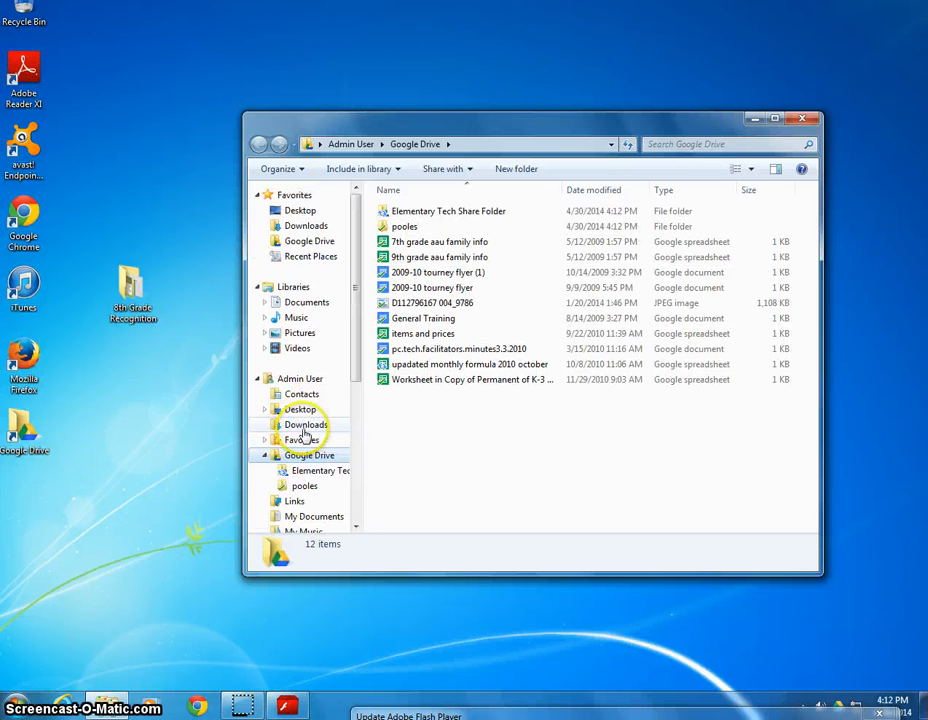
pyautogui.moveTo(356, 331); pyautogui.dragTo(357, 453)
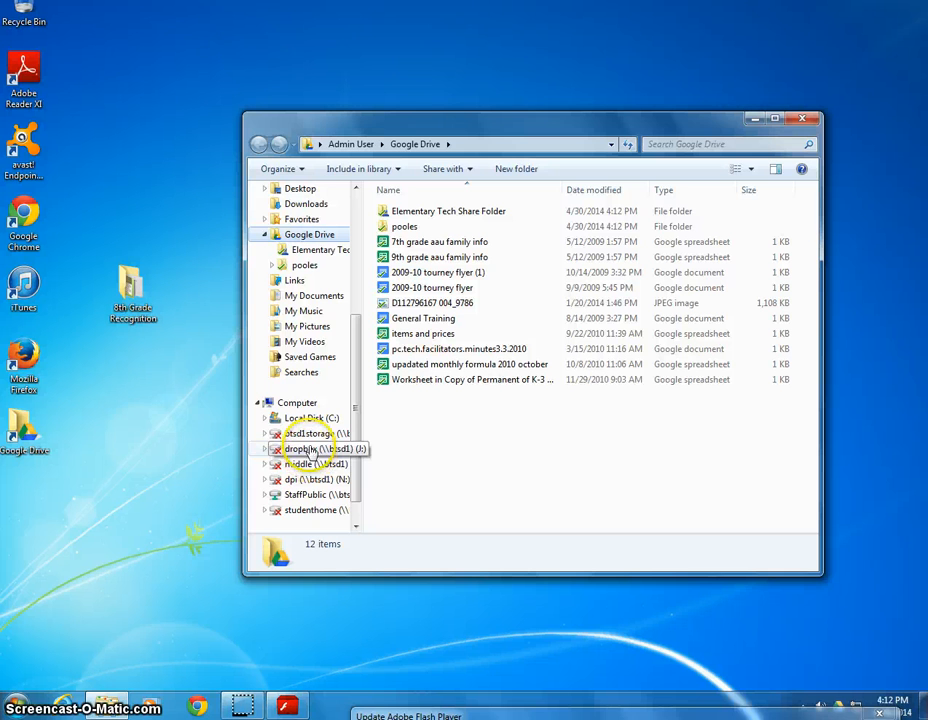
pyautogui.click(305, 497)
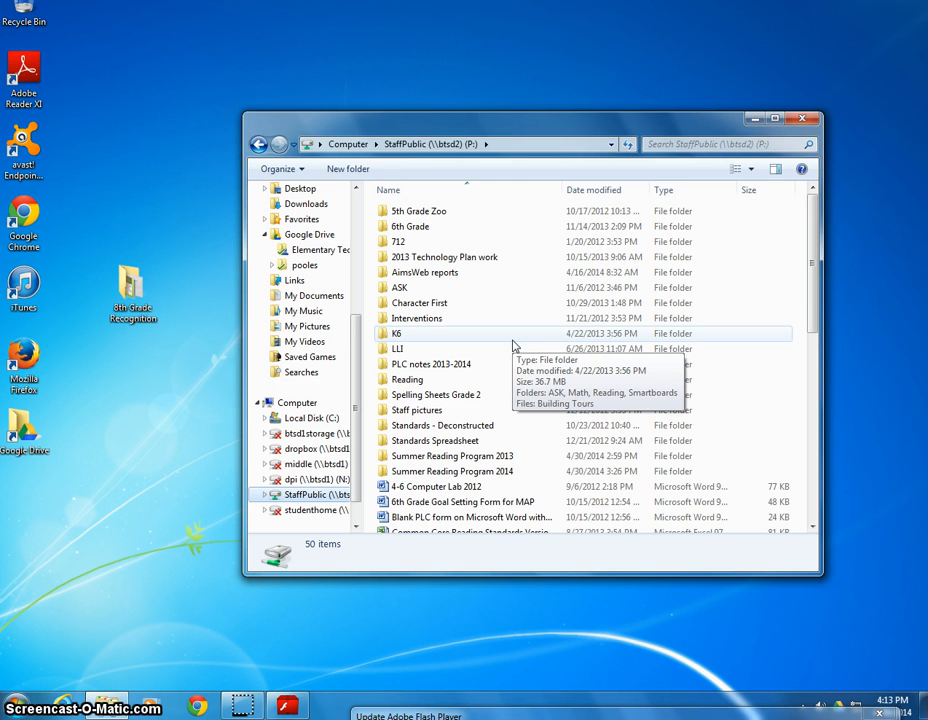
# Cut every item in the StaffPublic drive except the Staff pictures, K6 and AimsWeb reports folders.
pyautogui.hotkey('ctrl', 'a')
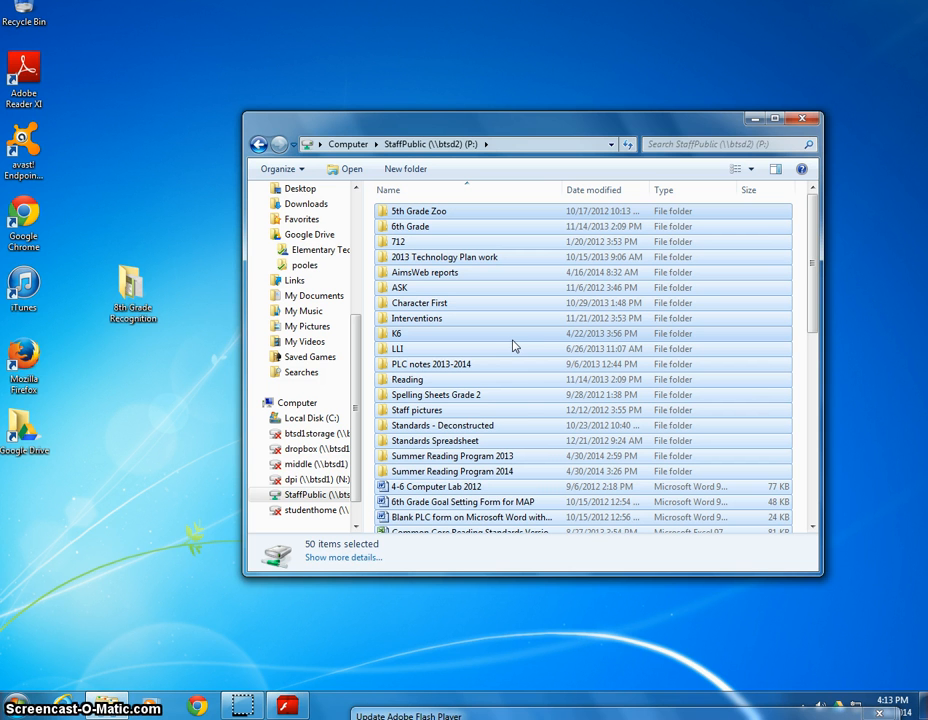
pyautogui.keyDown('ctrl'); pyautogui.click(447, 409); pyautogui.keyUp('ctrl')
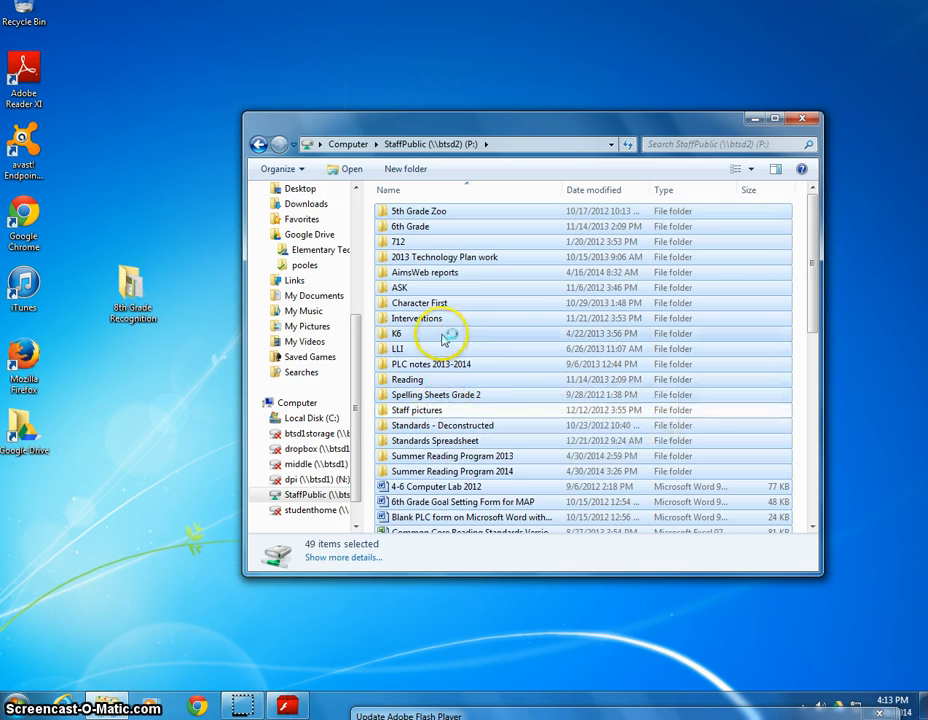
pyautogui.keyDown('ctrl'); pyautogui.click(438, 276); pyautogui.keyUp('ctrl')
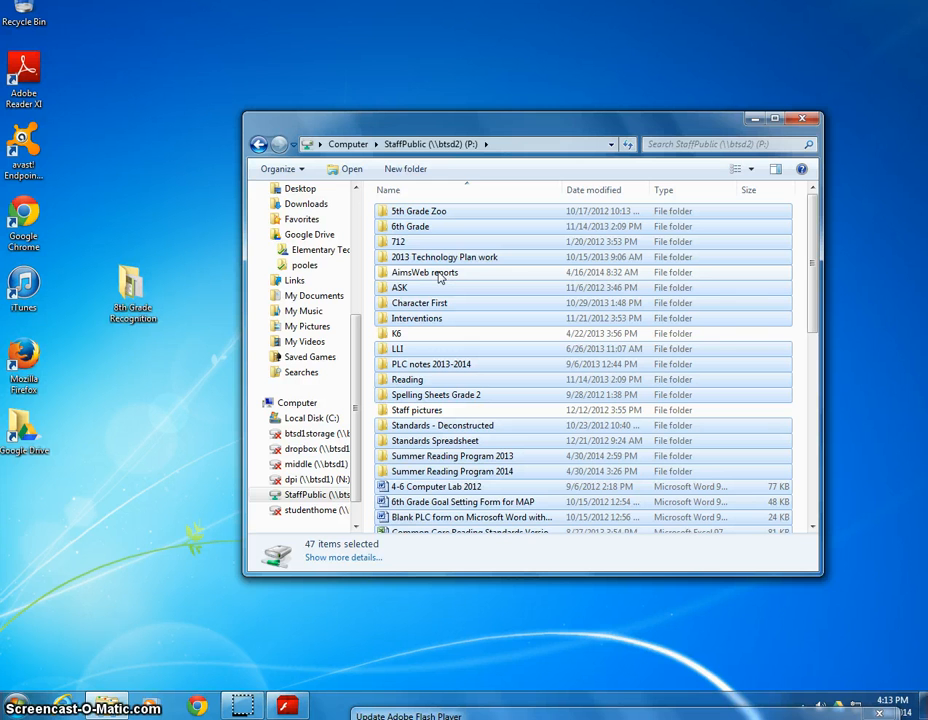
pyautogui.rightClick(490, 307)
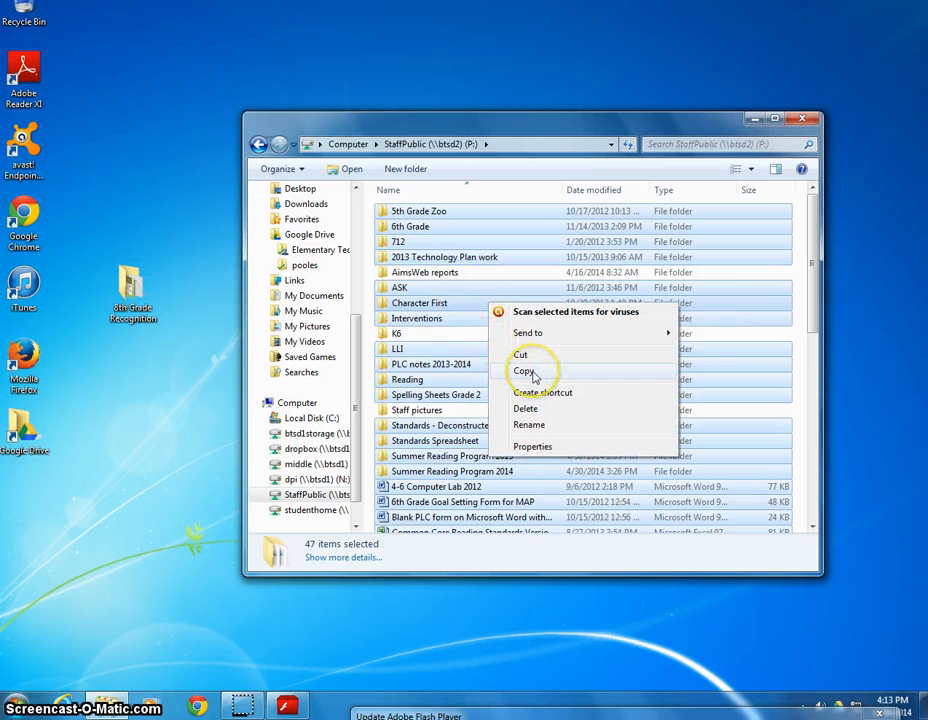
pyautogui.click(533, 358)
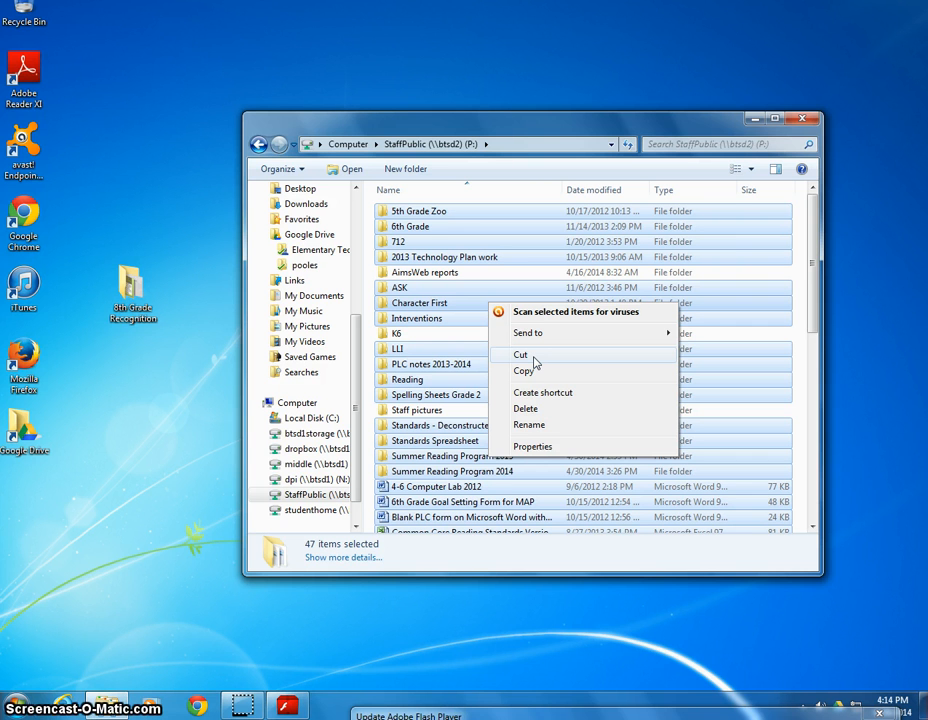
pyautogui.click(533, 356)
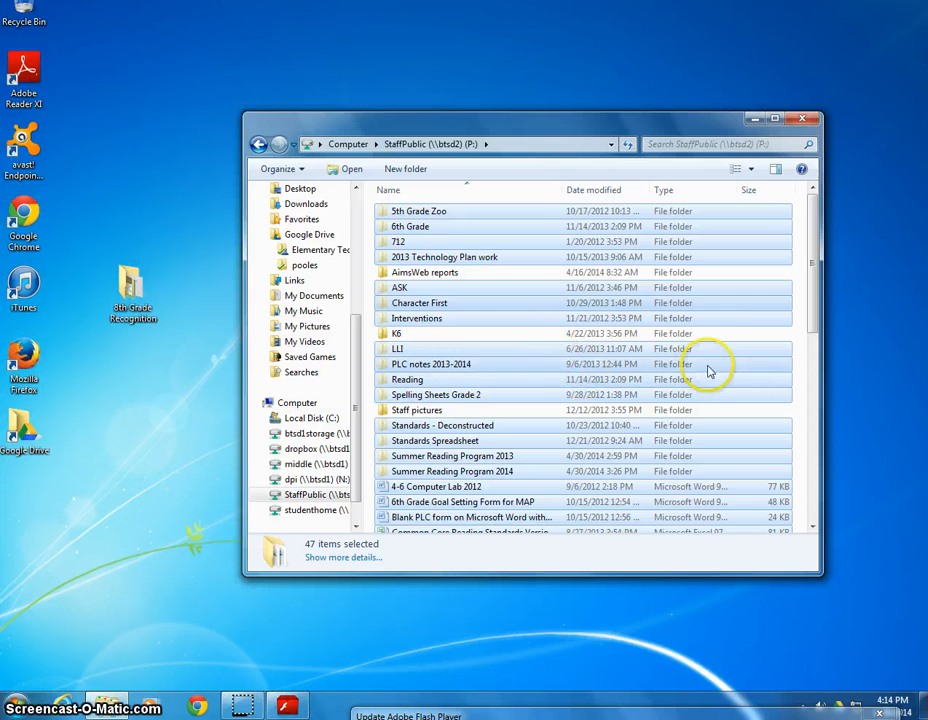
pyautogui.click(752, 334)
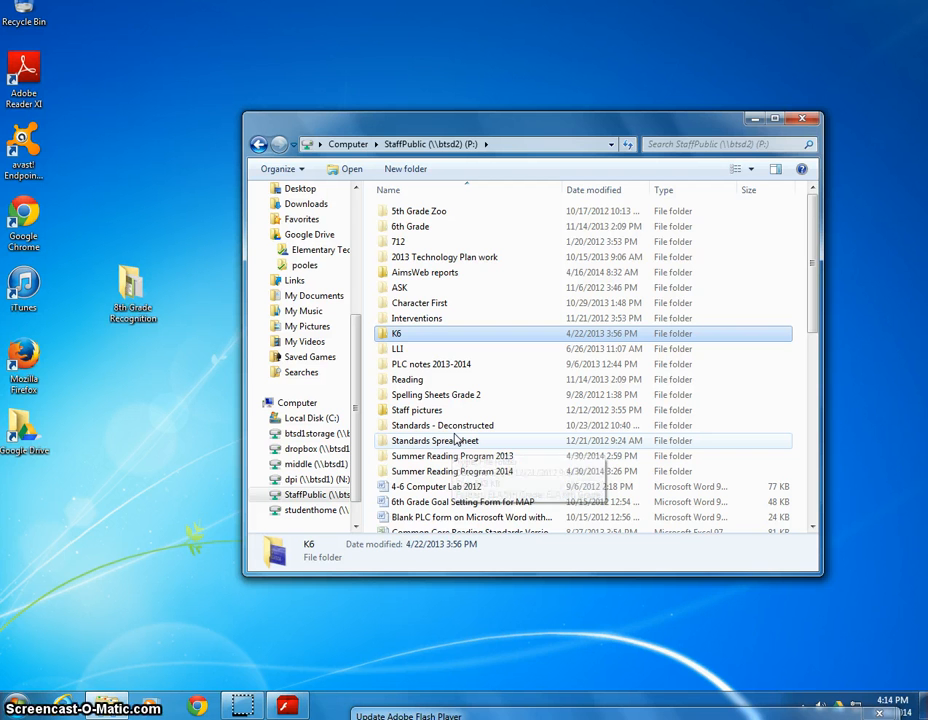
pyautogui.hotkey('ctrl', 'a')
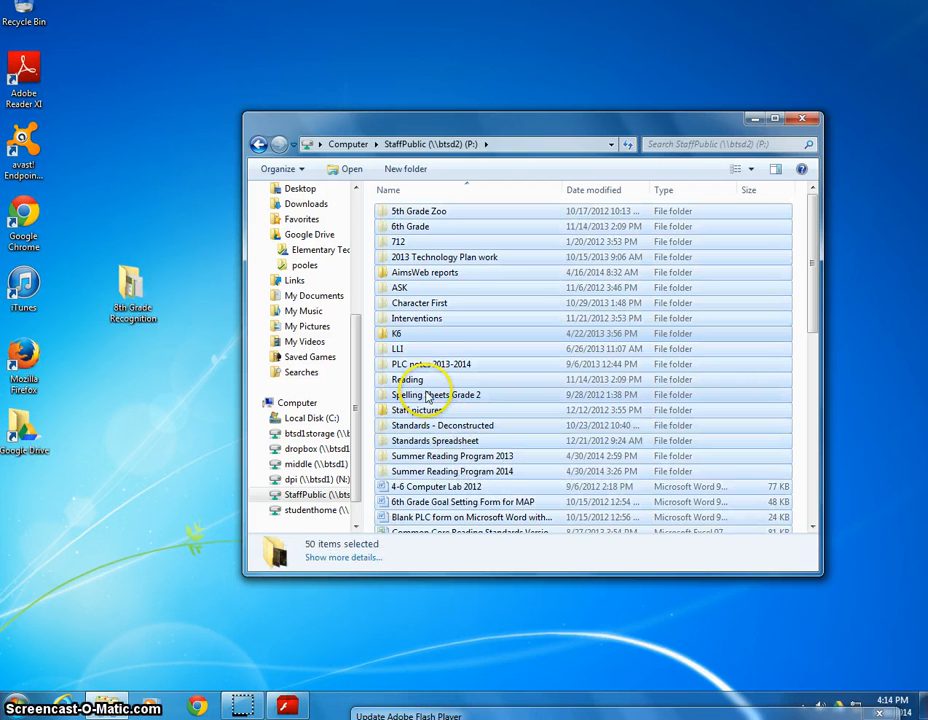
pyautogui.keyDown('ctrl'); pyautogui.click(410, 333); pyautogui.keyUp('ctrl')
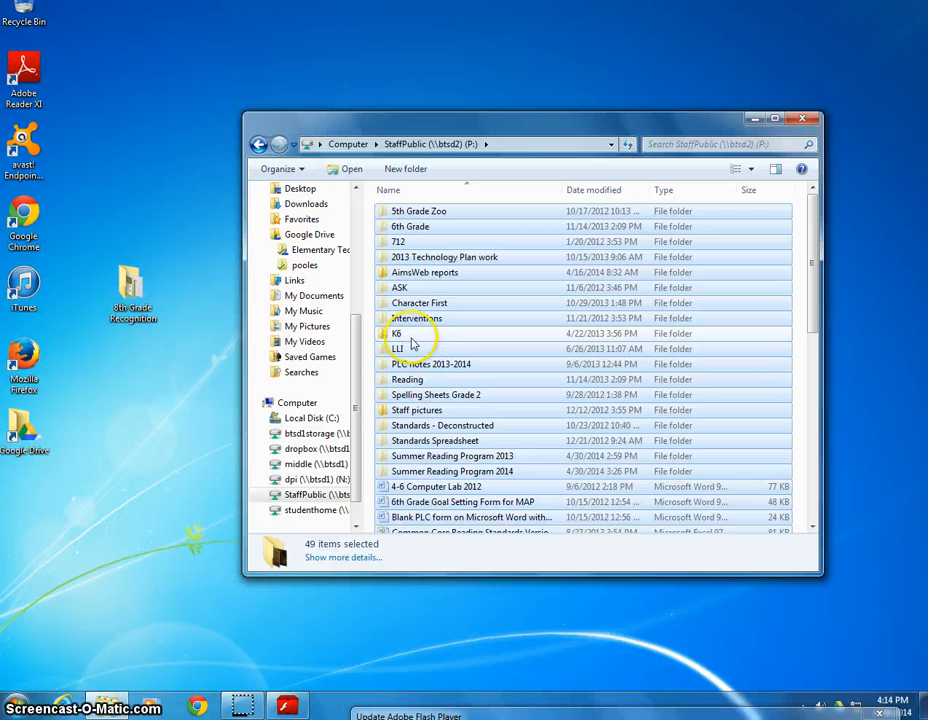
# Copy the Interventions and K6 folders from the StaffPublic drive.
pyautogui.click(408, 318)
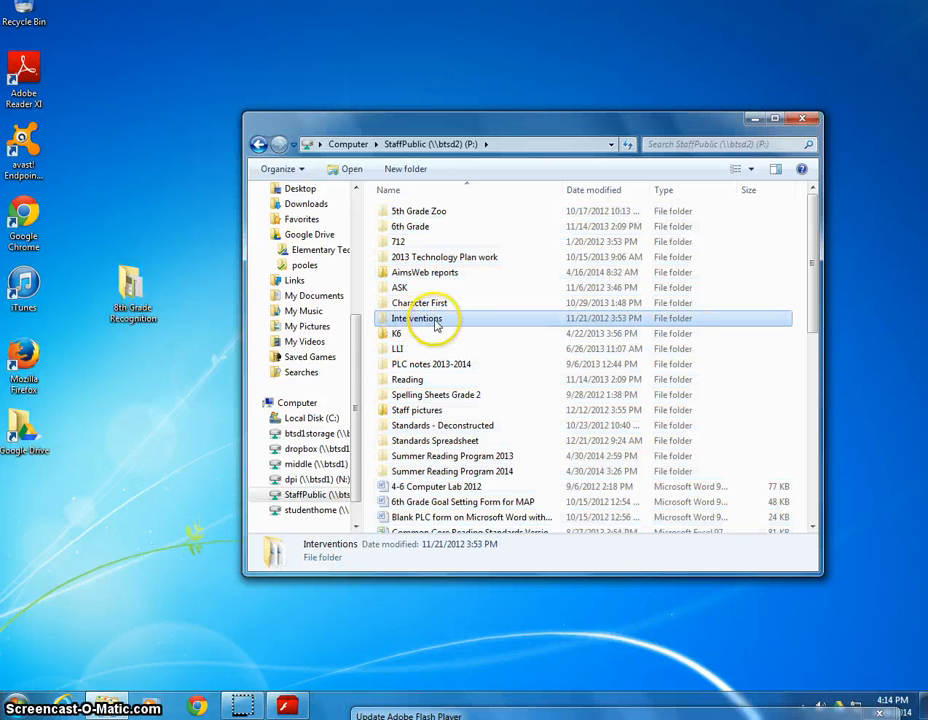
pyautogui.keyDown('ctrl'); pyautogui.click(410, 333); pyautogui.keyUp('ctrl')
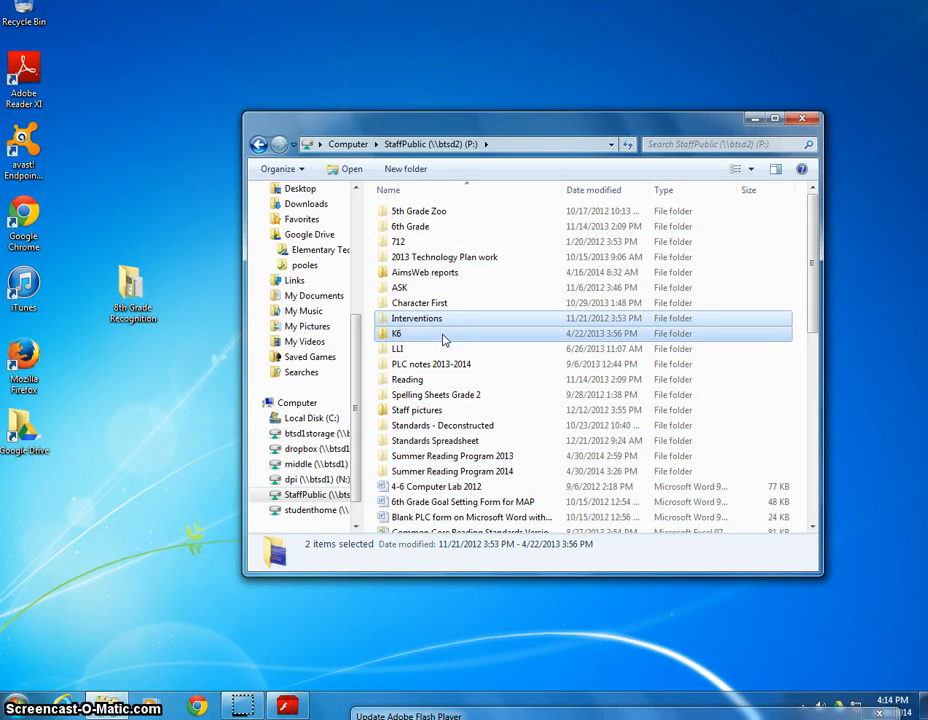
pyautogui.rightClick(443, 338)
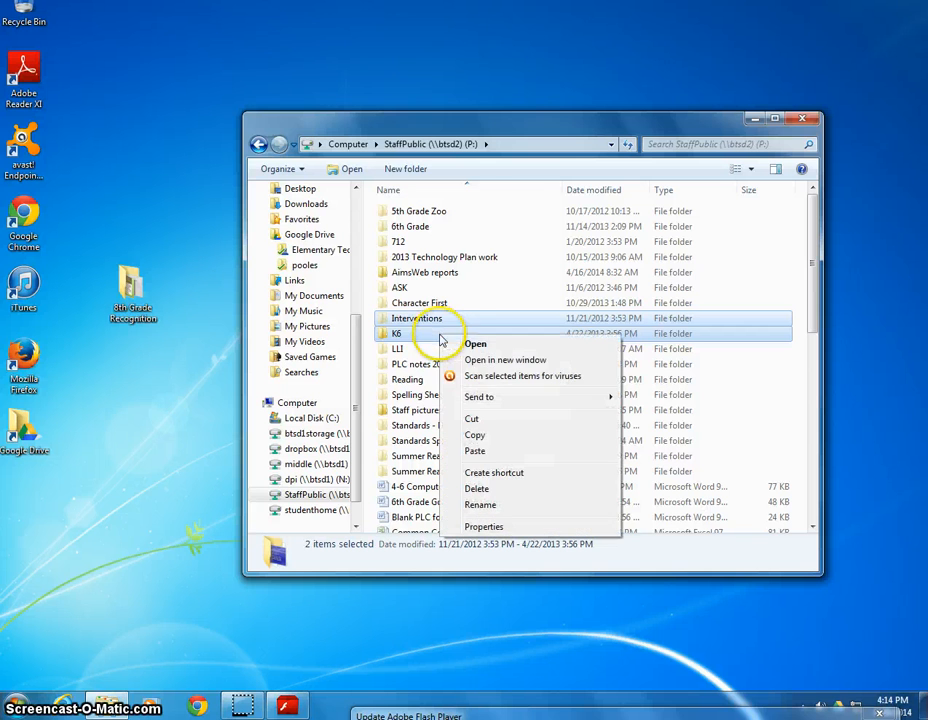
pyautogui.click(474, 435)
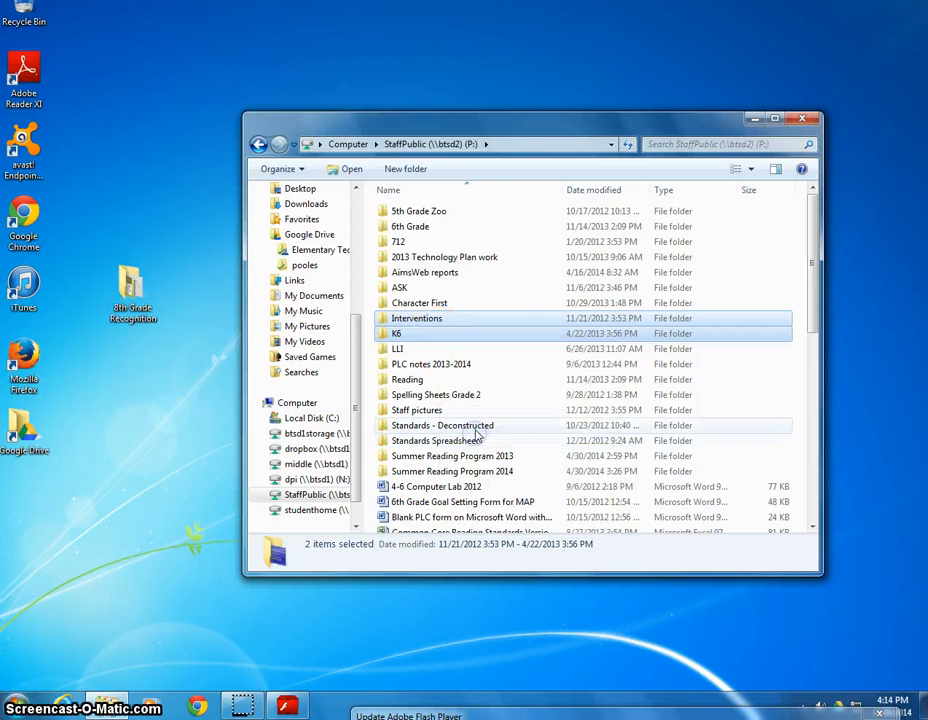
# Paste the copied Interventions and K6 folders into the Google Drive folder.
pyautogui.moveTo(352, 336); pyautogui.dragTo(346, 108)
pyautogui.click(310, 243)
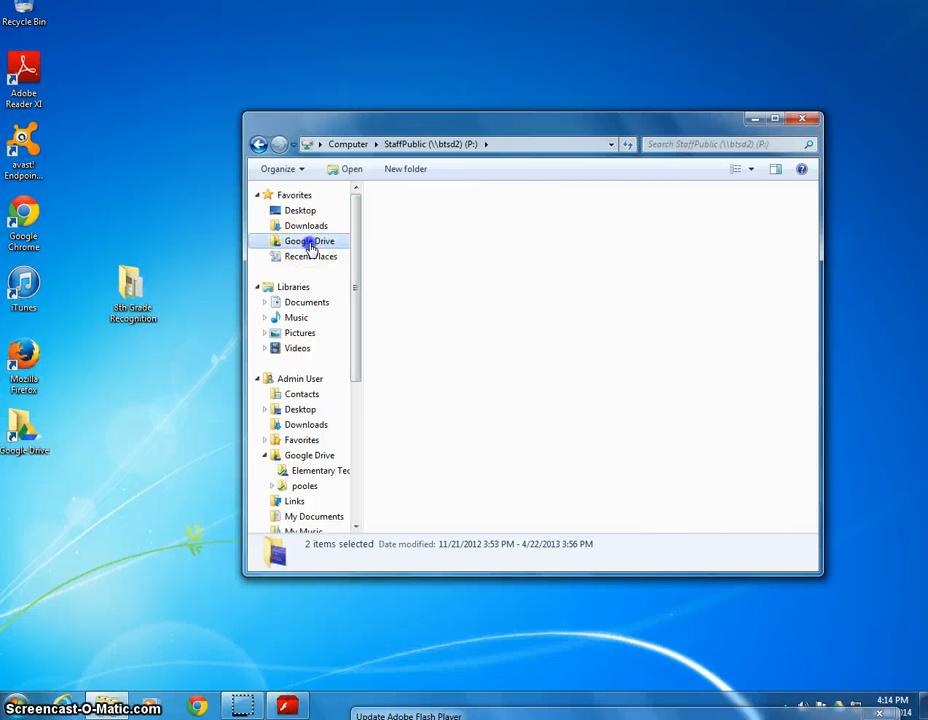
pyautogui.rightClick(481, 451)
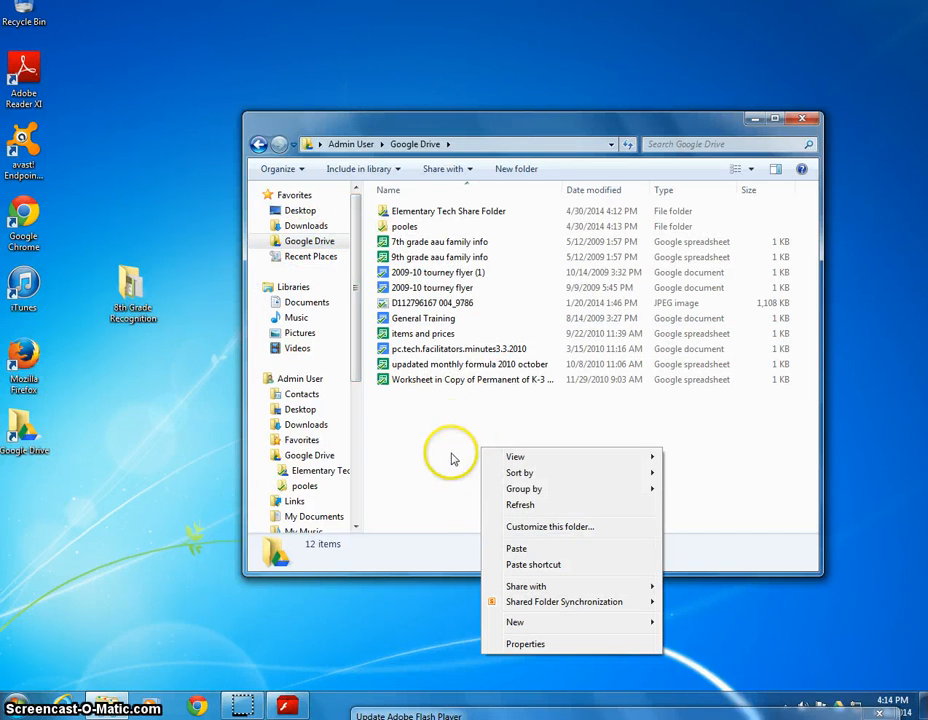
pyautogui.click(529, 549)
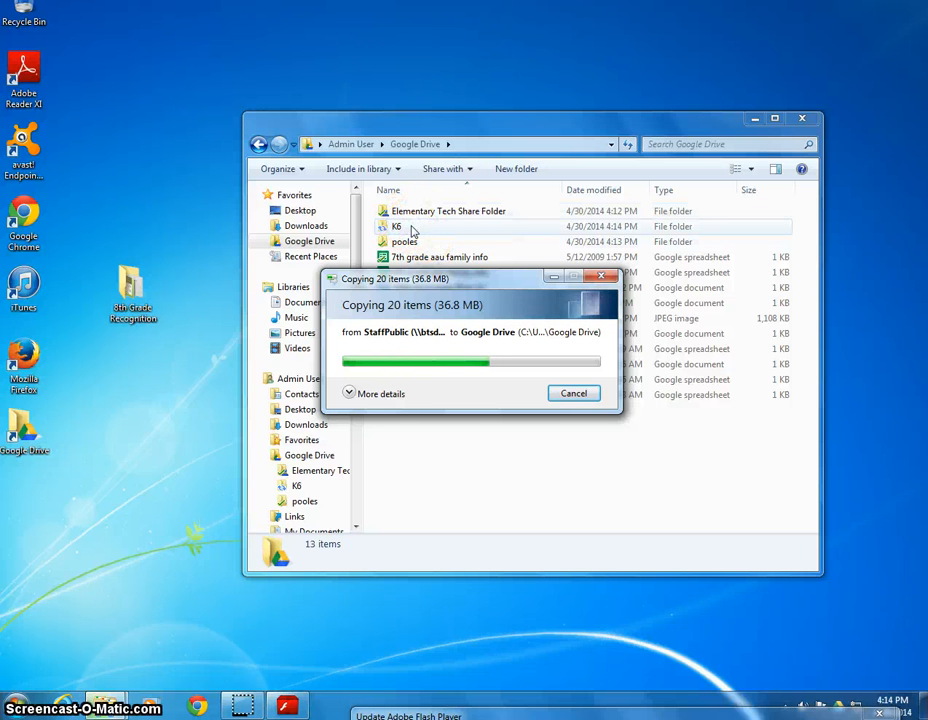
pyautogui.click(421, 243)
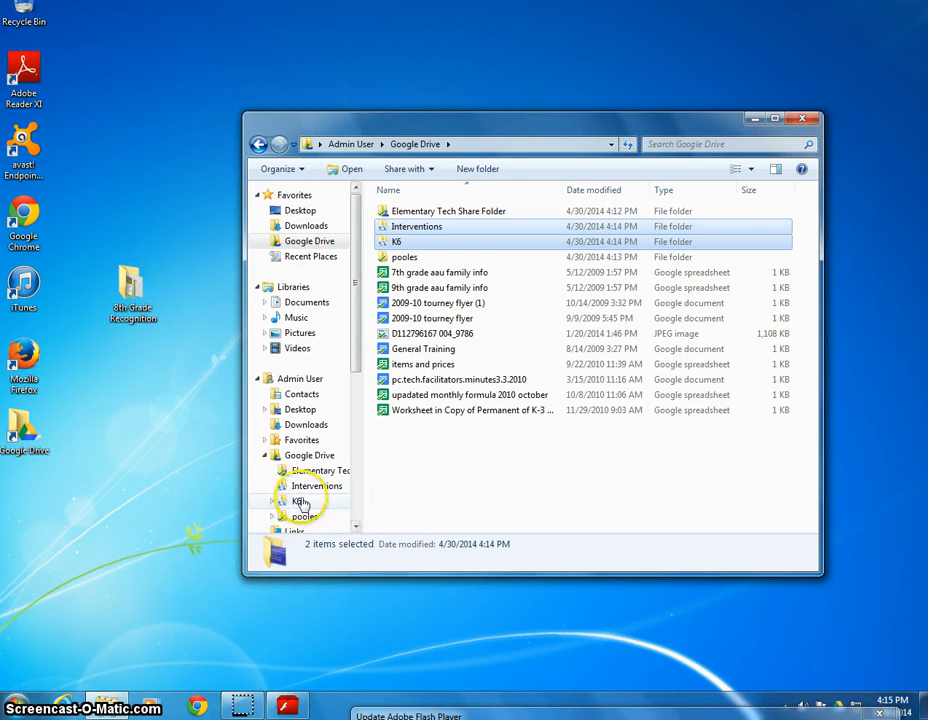
# Check My Documents in the Documents library and the Pictures library for files to move to Google Drive.
pyautogui.click(265, 305)
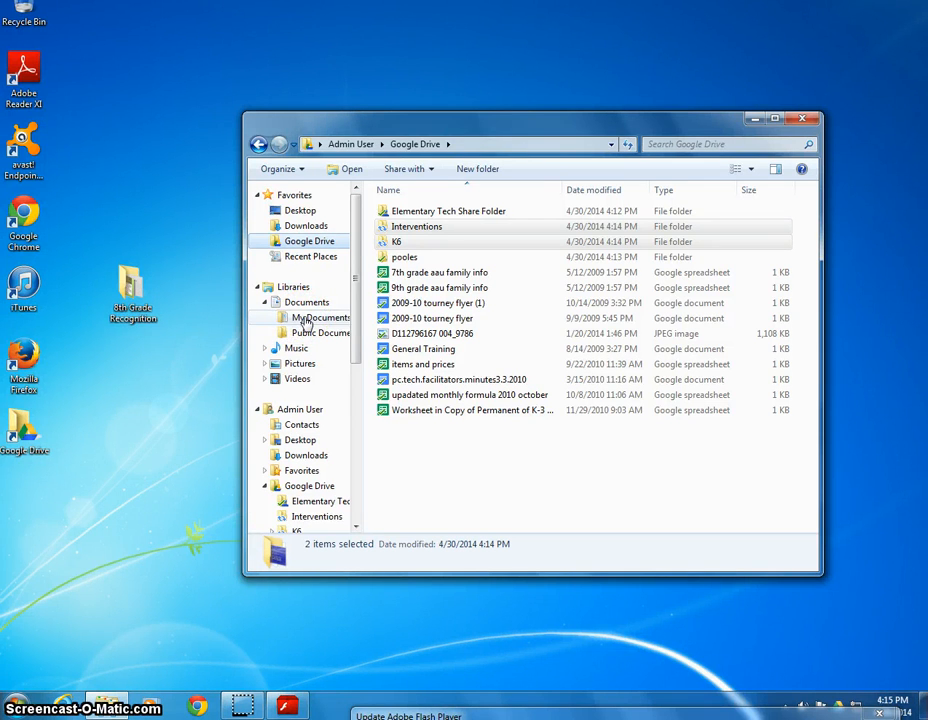
pyautogui.click(304, 318)
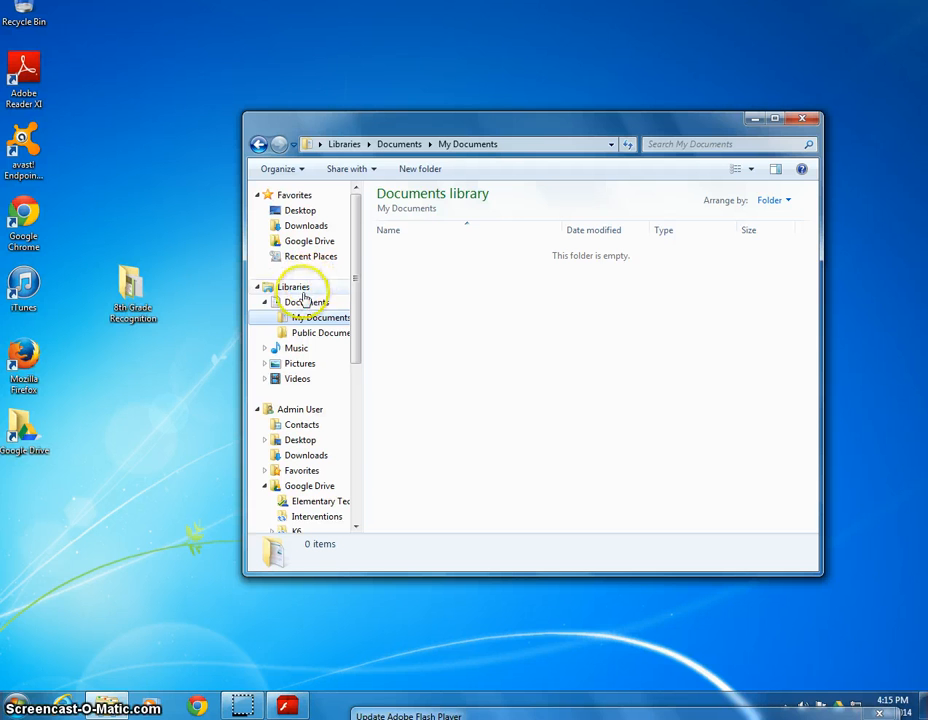
pyautogui.click(263, 302)
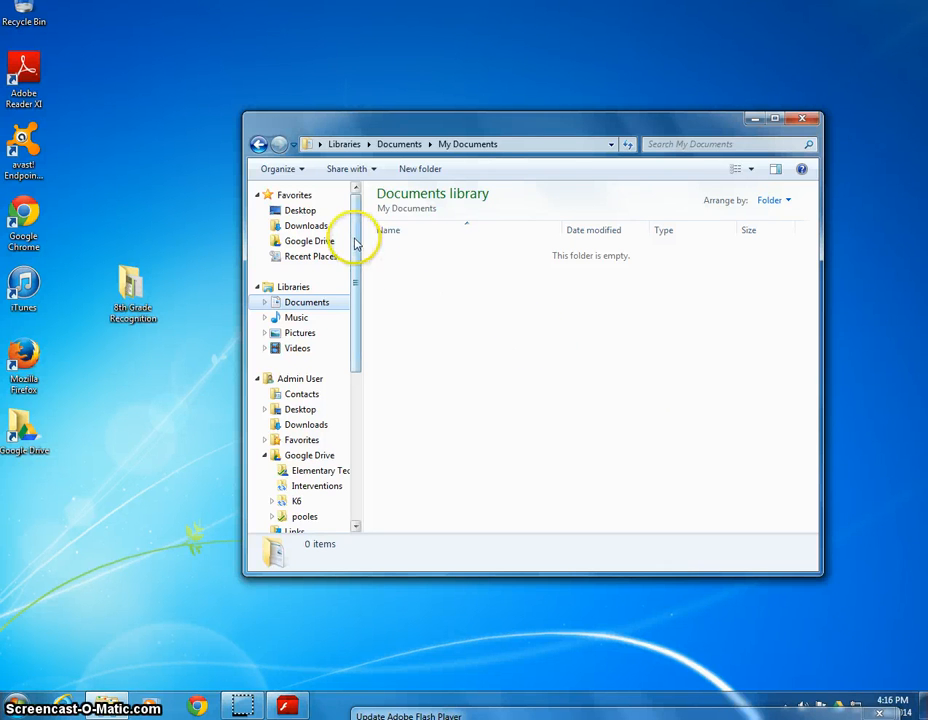
pyautogui.click(301, 333)
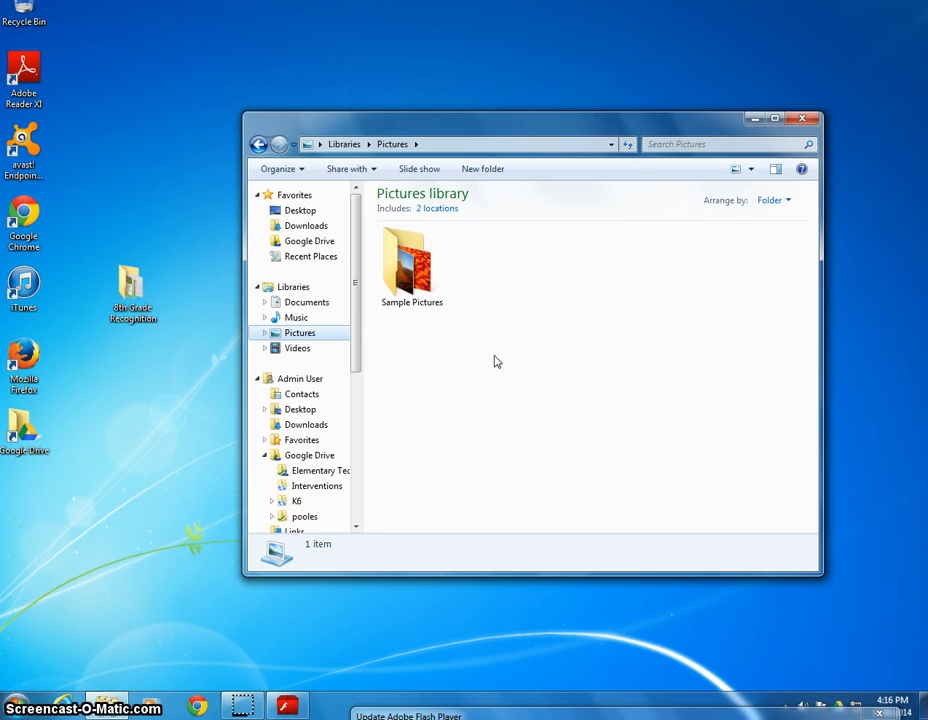
pyautogui.click(489, 321)
# Select the ASK, Math and Smartboards folders inside the Google Drive K6 folder, then return to the main Google Drive folder.
pyautogui.click(318, 475)
pyautogui.click(298, 503)
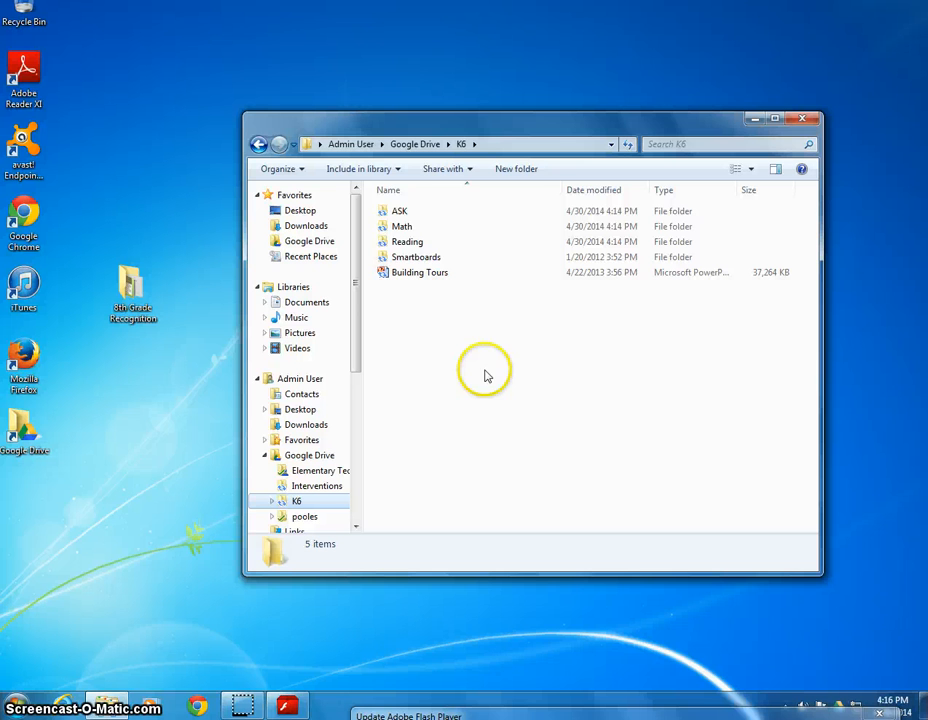
pyautogui.click(402, 214)
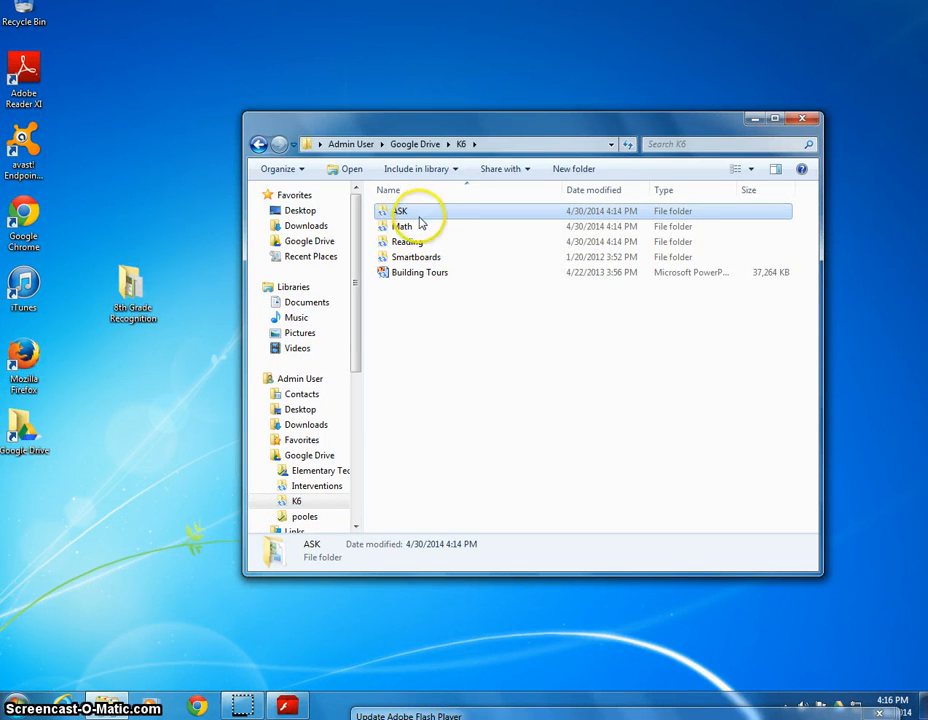
pyautogui.keyDown('ctrl'); pyautogui.click(416, 227); pyautogui.keyUp('ctrl')
pyautogui.keyDown('ctrl'); pyautogui.click(421, 259); pyautogui.keyUp('ctrl')
pyautogui.keyDown('ctrl'); pyautogui.click(420, 274); pyautogui.keyUp('ctrl')
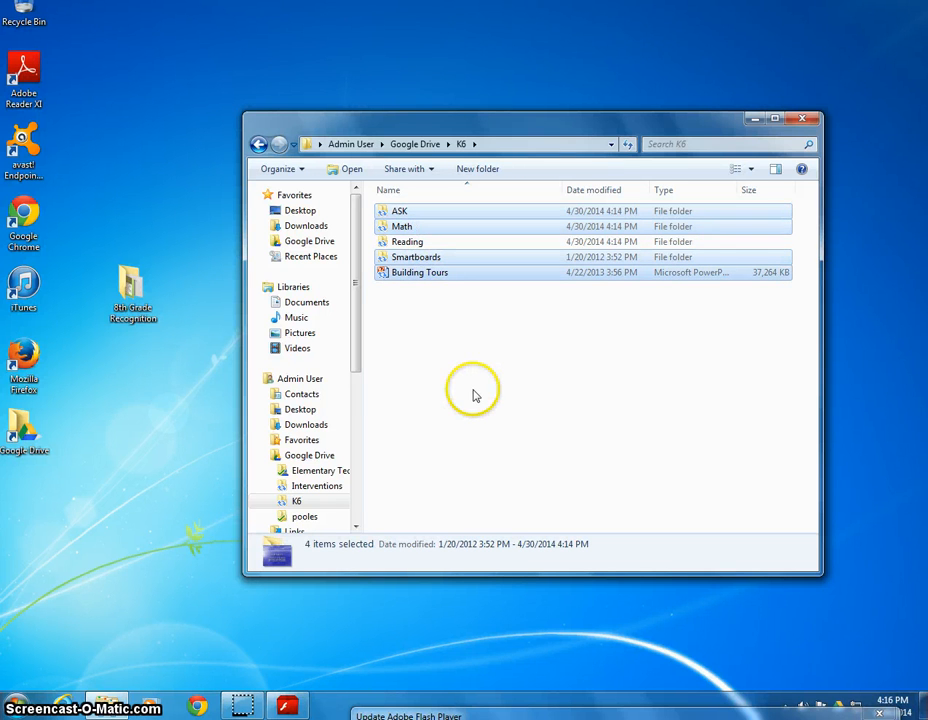
pyautogui.keyDown('ctrl'); pyautogui.click(432, 274); pyautogui.keyUp('ctrl')
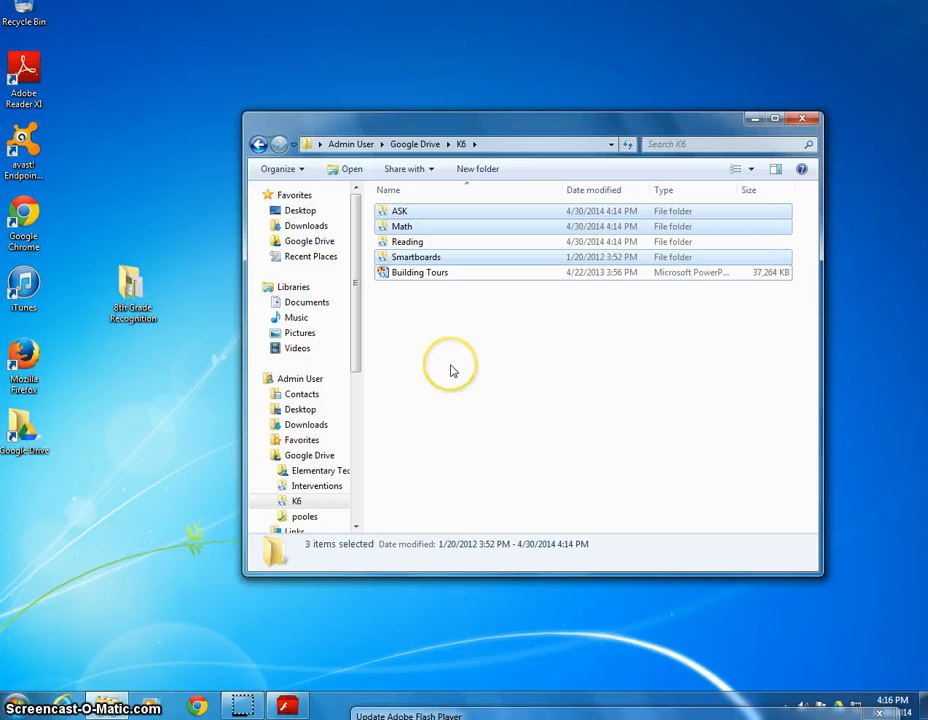
pyautogui.rightClick(425, 229)
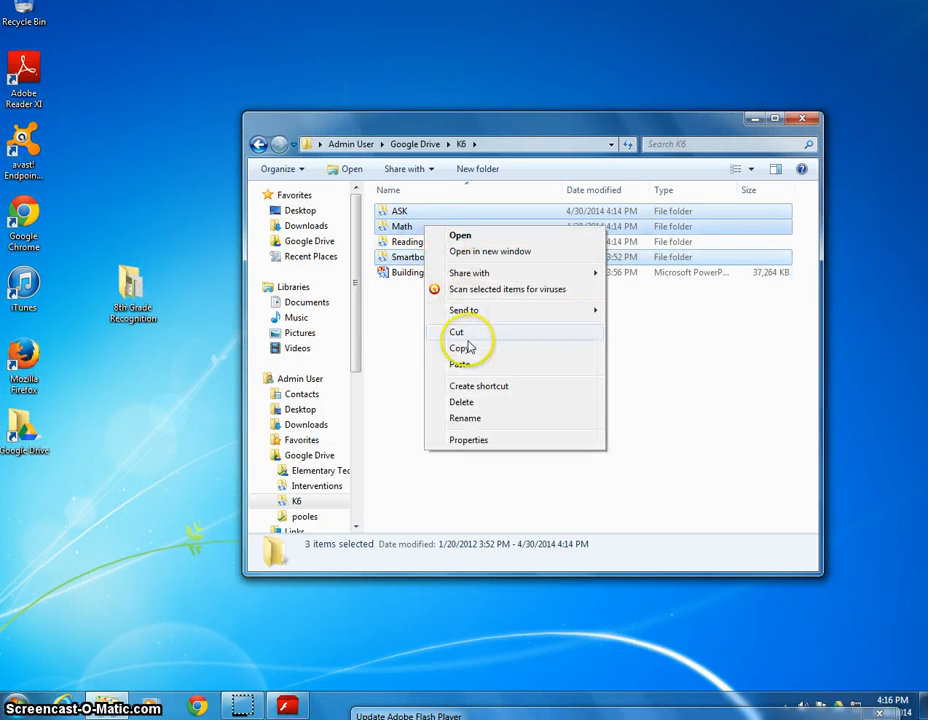
pyautogui.click(402, 370)
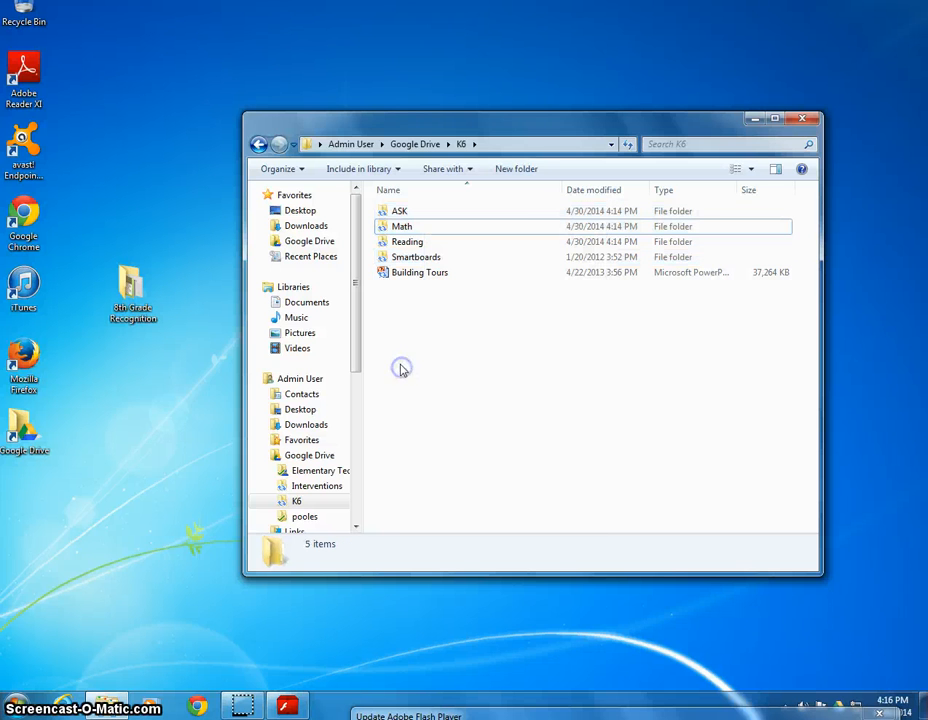
pyautogui.click(305, 242)
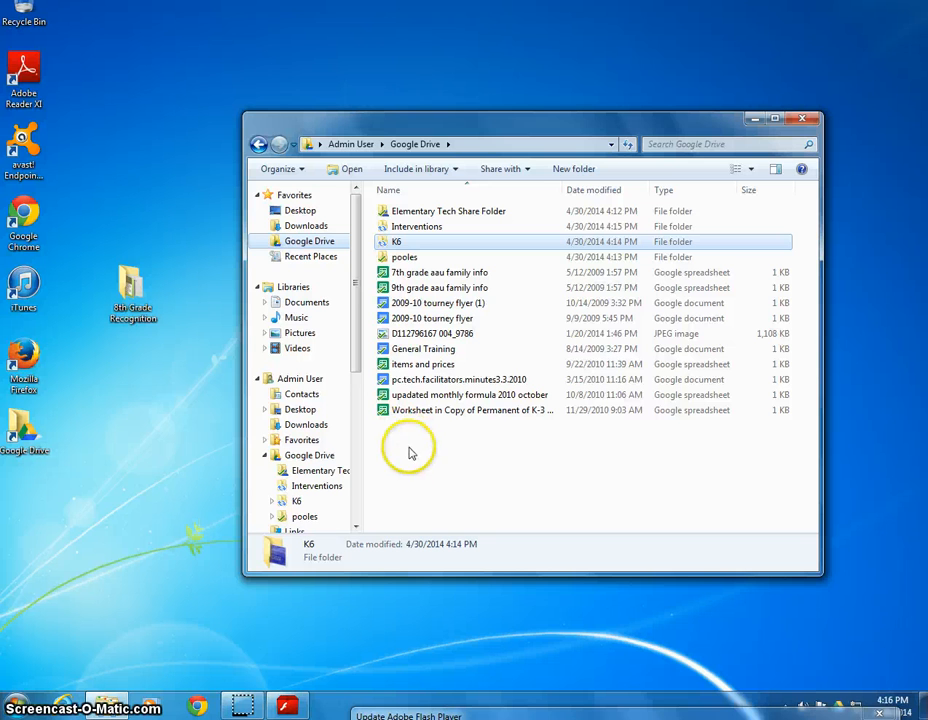